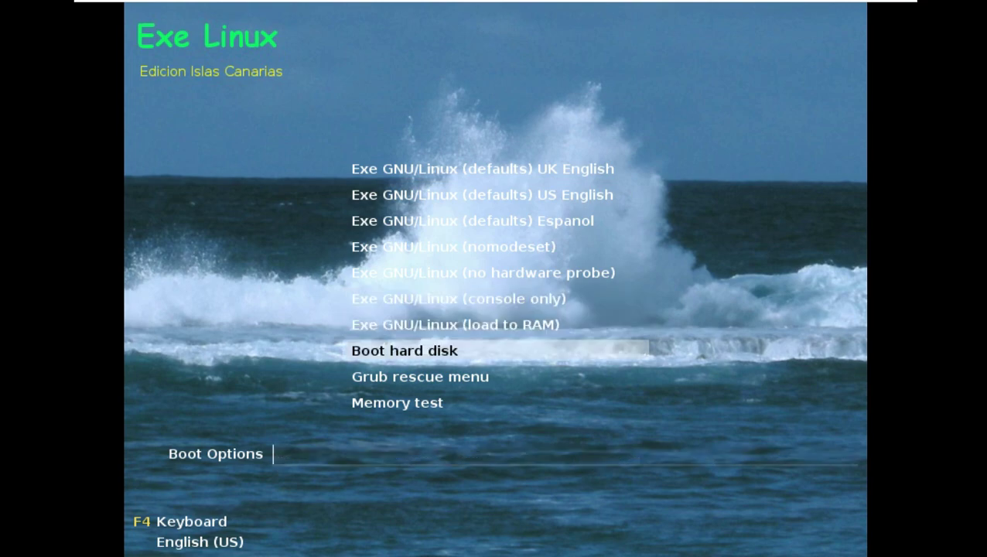
- Boot the 'Exe GNU/Linux (defaults) US English' live entry from the boot menu
key("Up")
key("Up")
key("Up")
key("Up")
key("Up")
key("Up")
key("Up")
key("Up")
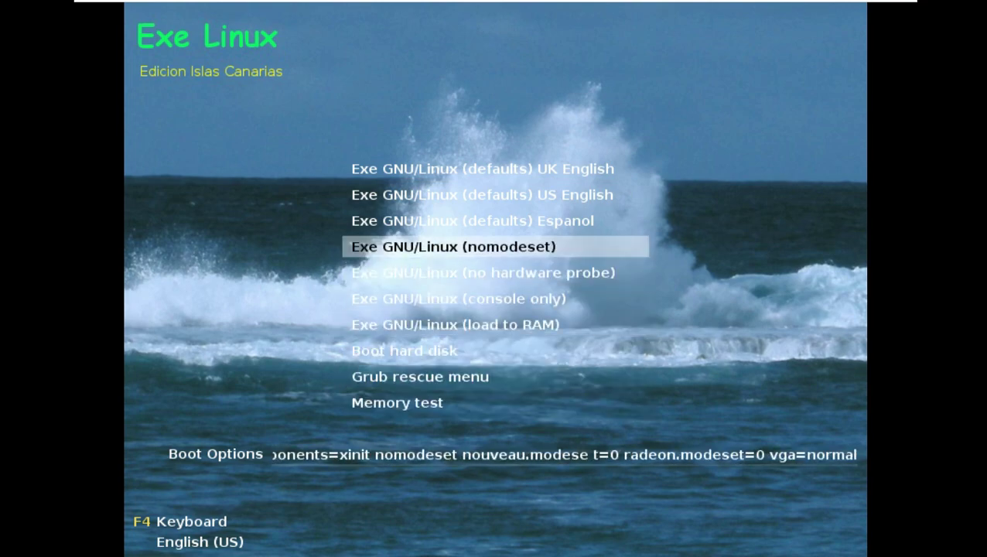
key("Return")
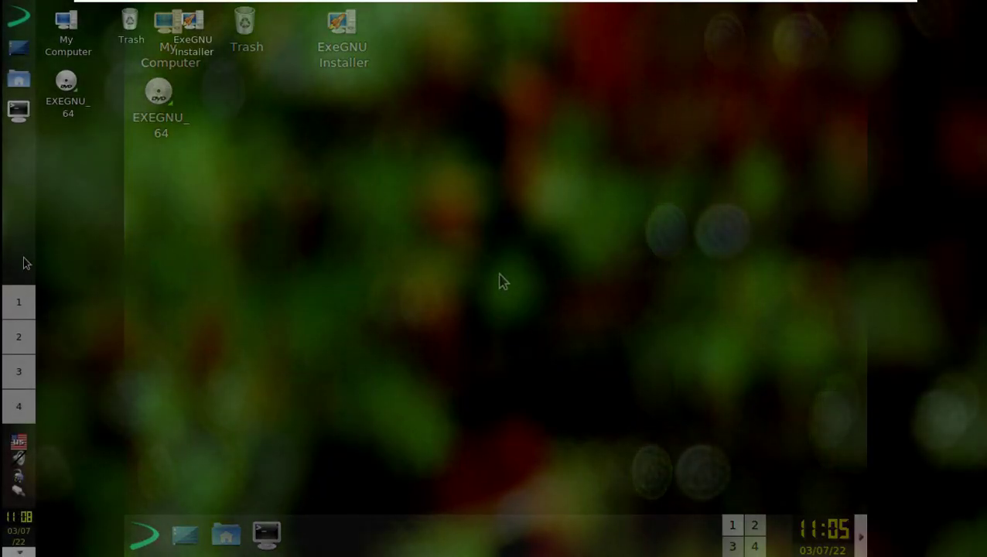
- Move the Trinity panel to the bottom centre of the screen, then launch the Exe GNU/Linux installer
right_click(10, 238)
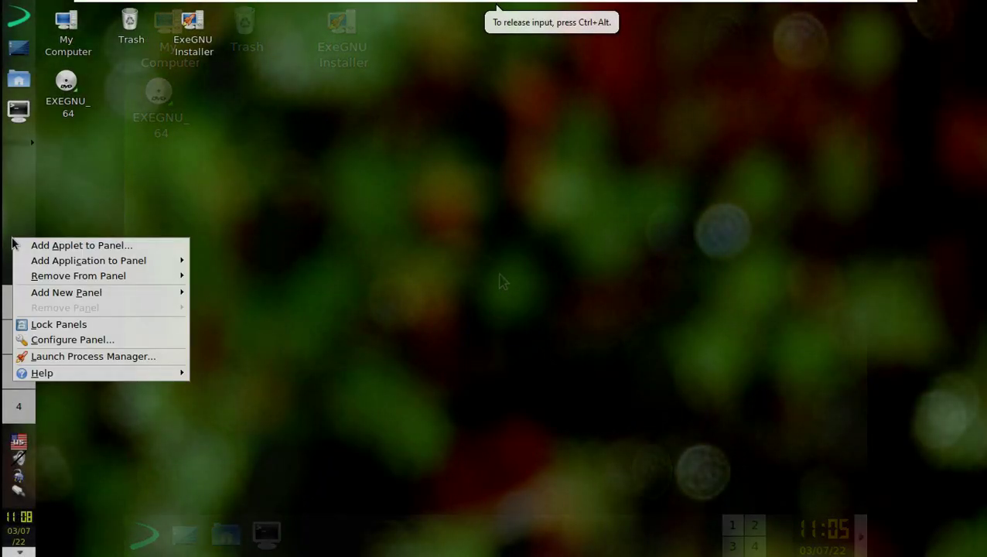
mouse_move(85, 278)
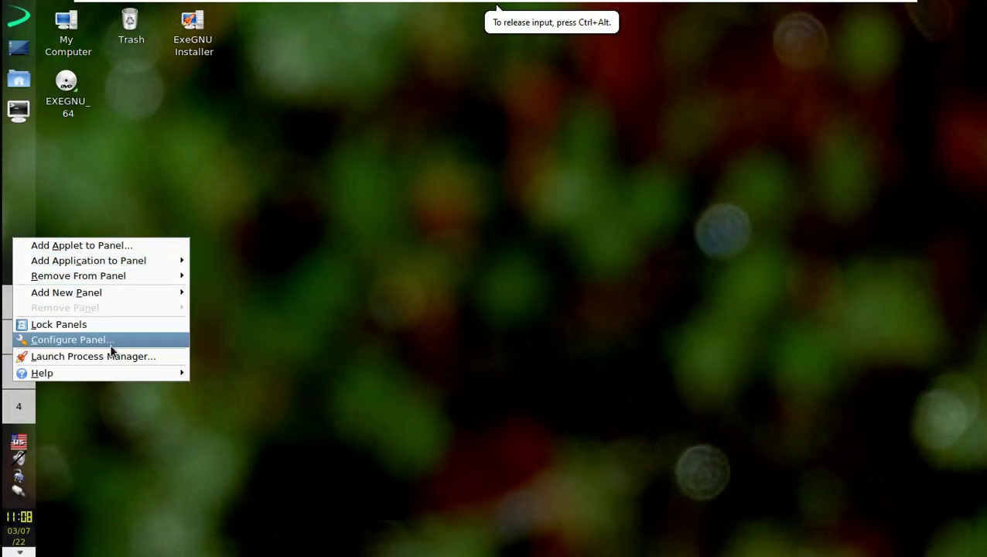
left_click(110, 340)
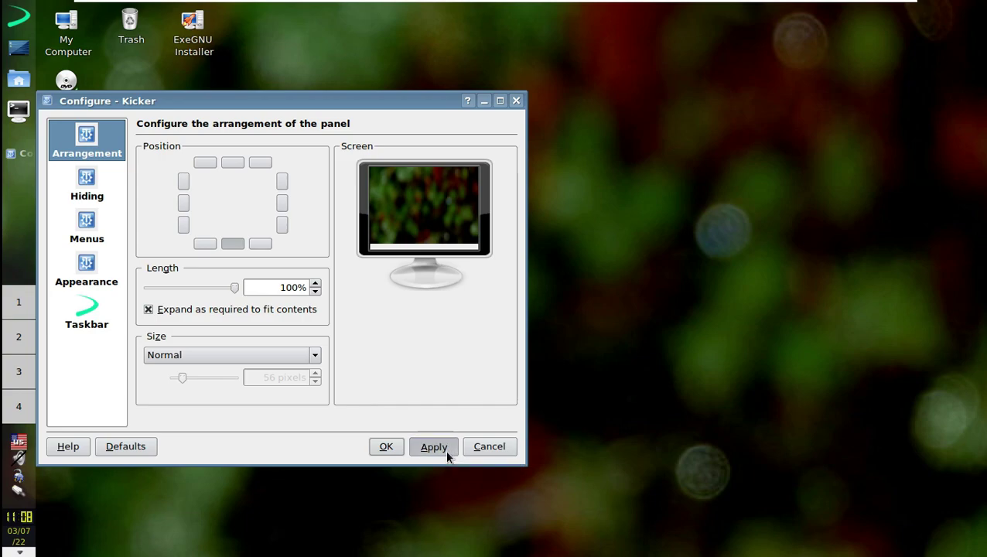
left_click(444, 449)
left_click(352, 448)
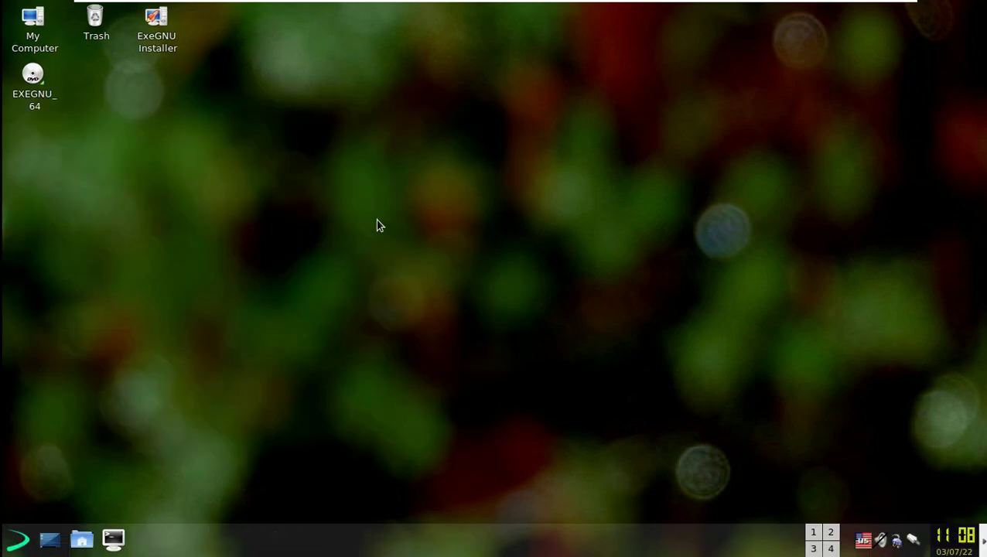
left_click(156, 21)
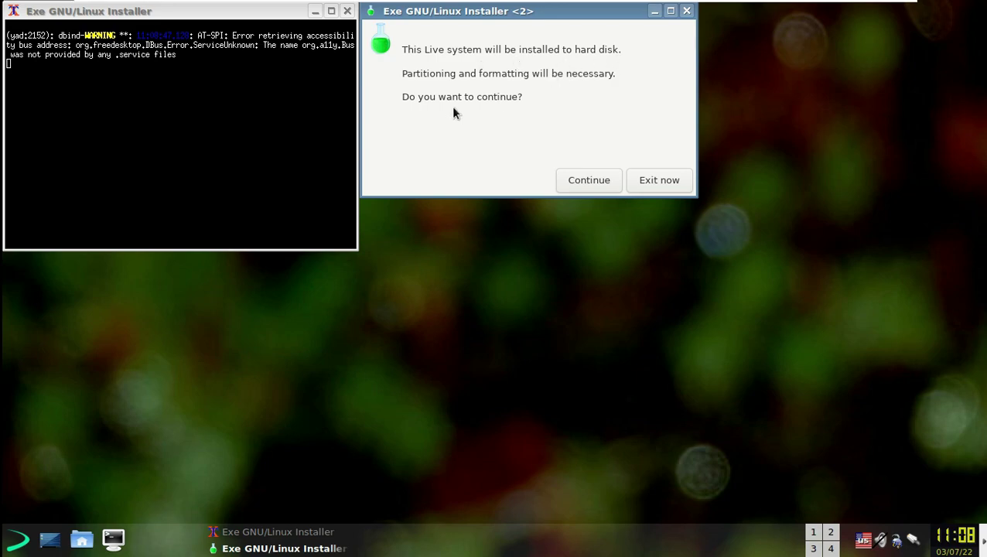
- Choose to install to hard disk, run GParted, and dismiss the 'No partition table found' notice
left_click(599, 186)
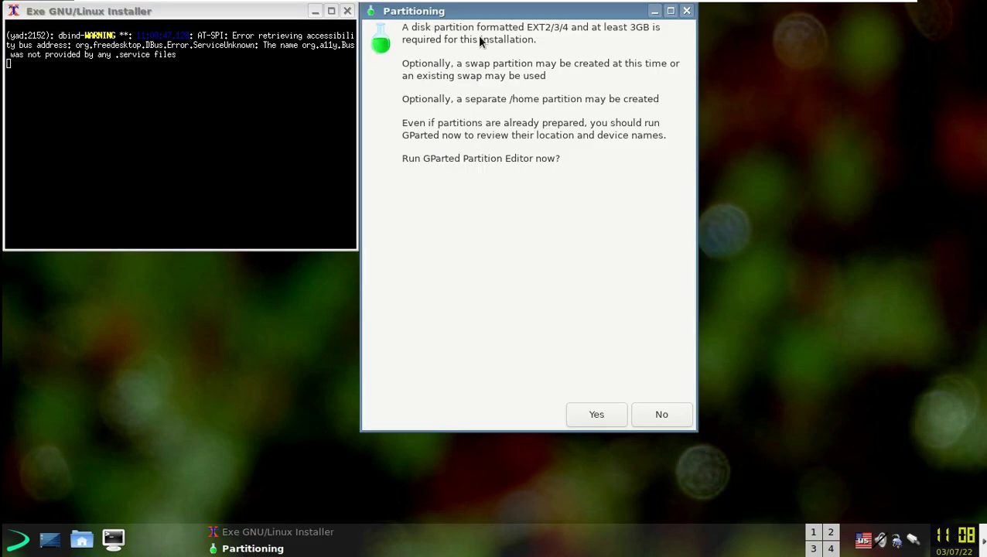
left_click(617, 406)
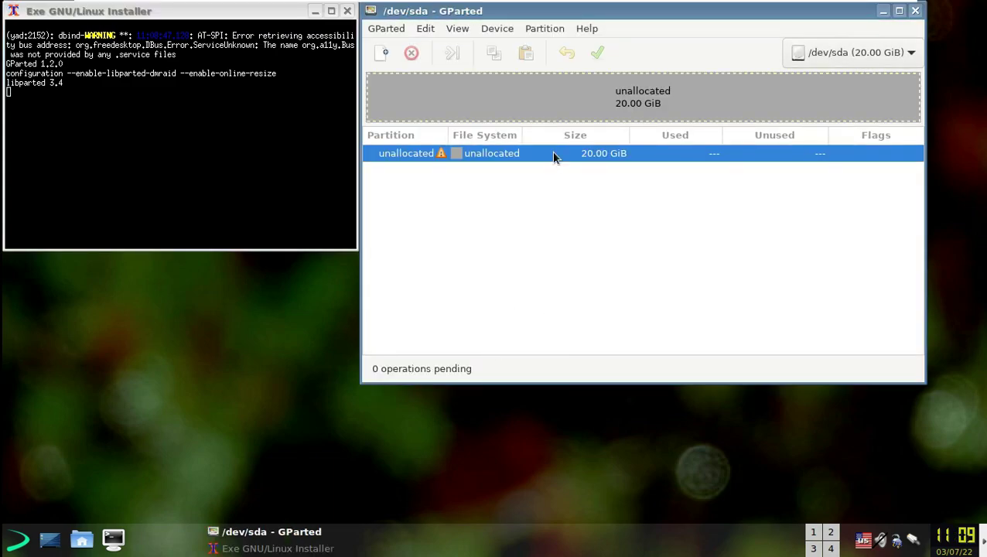
right_click(553, 155)
left_click(577, 161)
left_click(617, 261)
- Create an msdos partition table on /dev/sda
left_click(401, 30)
mouse_move(446, 29)
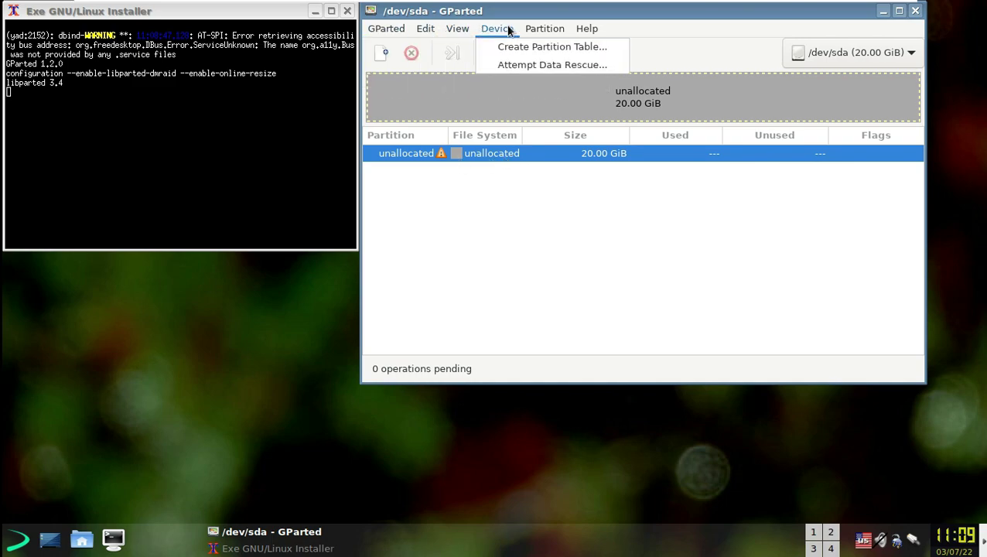
left_click(508, 47)
left_click(654, 221)
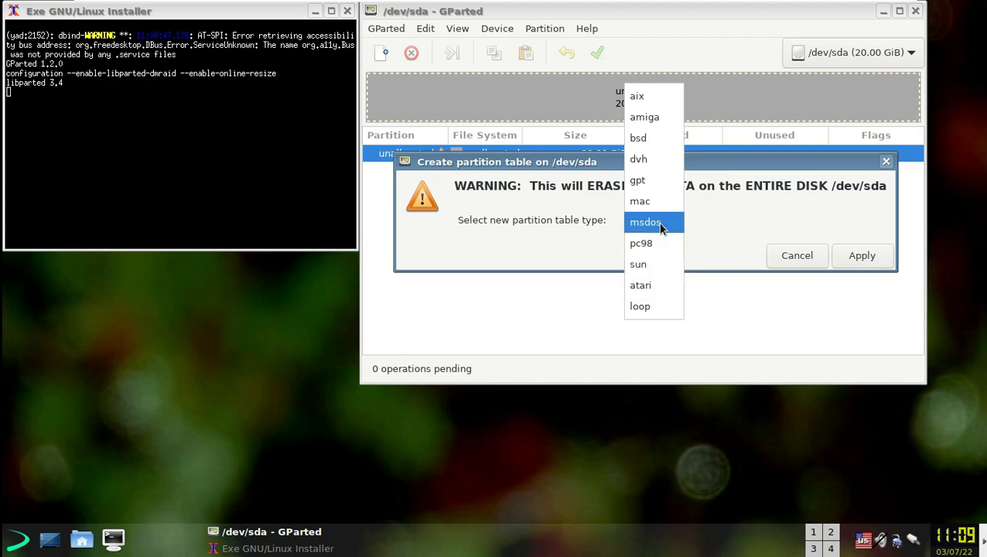
left_click(664, 222)
left_click(849, 257)
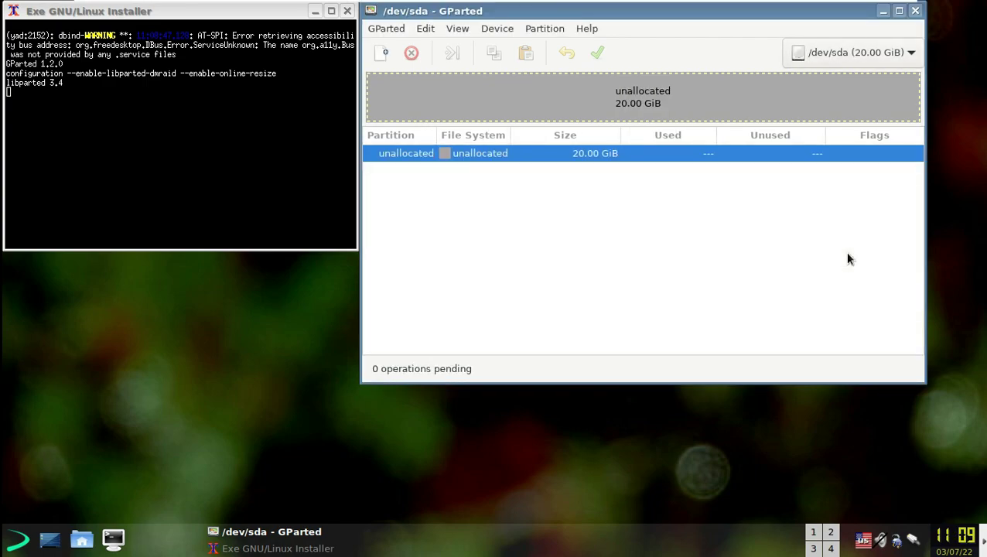
left_click(815, 57)
left_click(821, 56)
- Add a 20 GiB ext4 primary partition on the unallocated space and apply it to disk
right_click(588, 155)
left_click(605, 163)
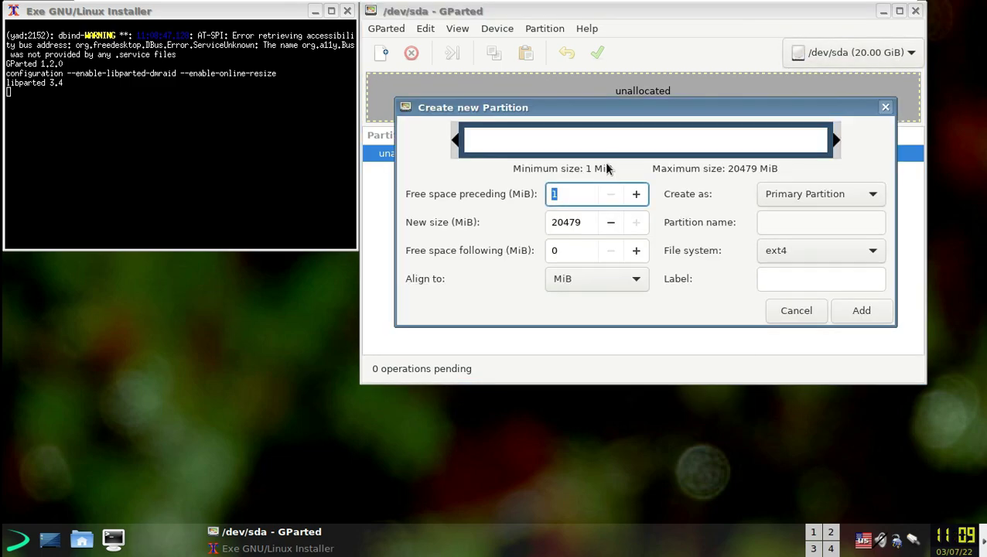
left_click(852, 311)
left_click(602, 153)
left_click(597, 54)
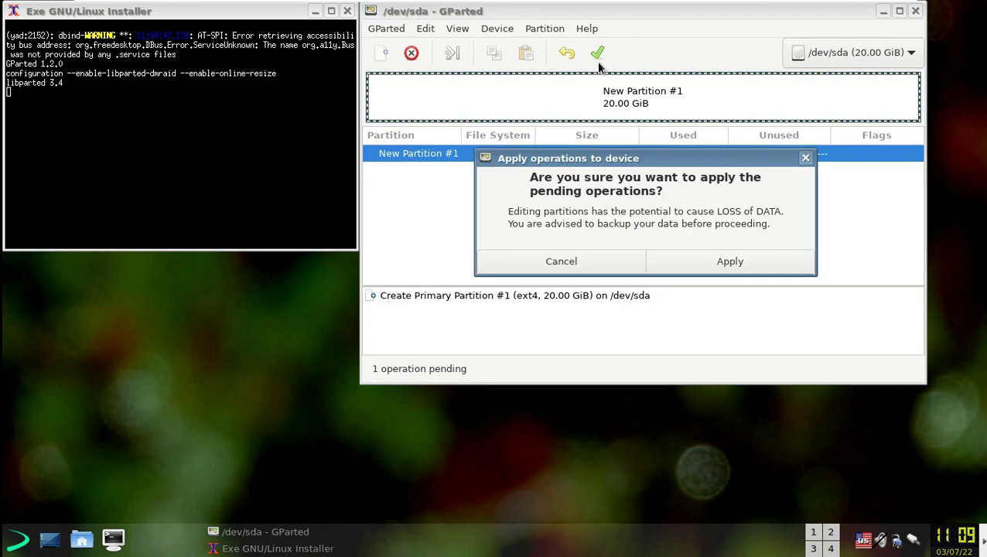
left_click(719, 263)
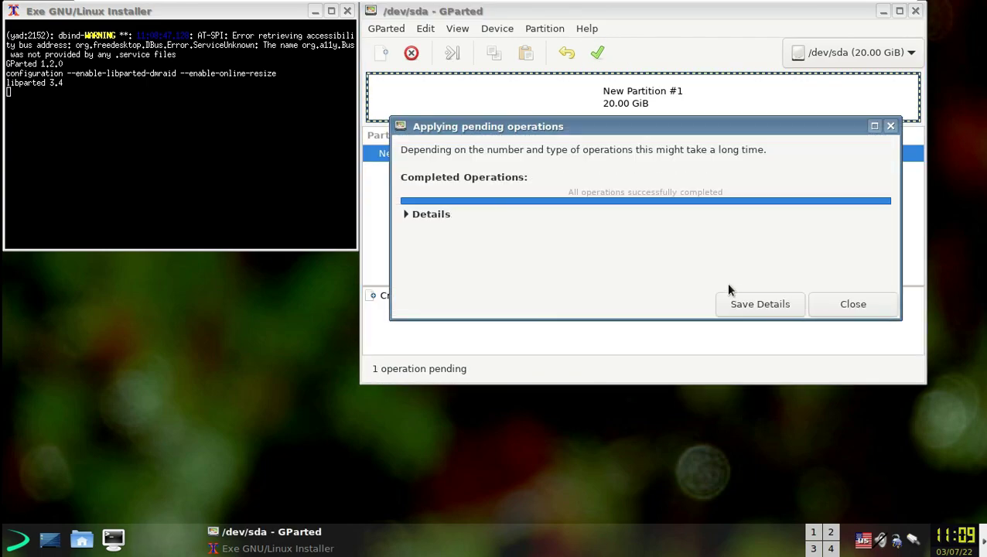
left_click(831, 302)
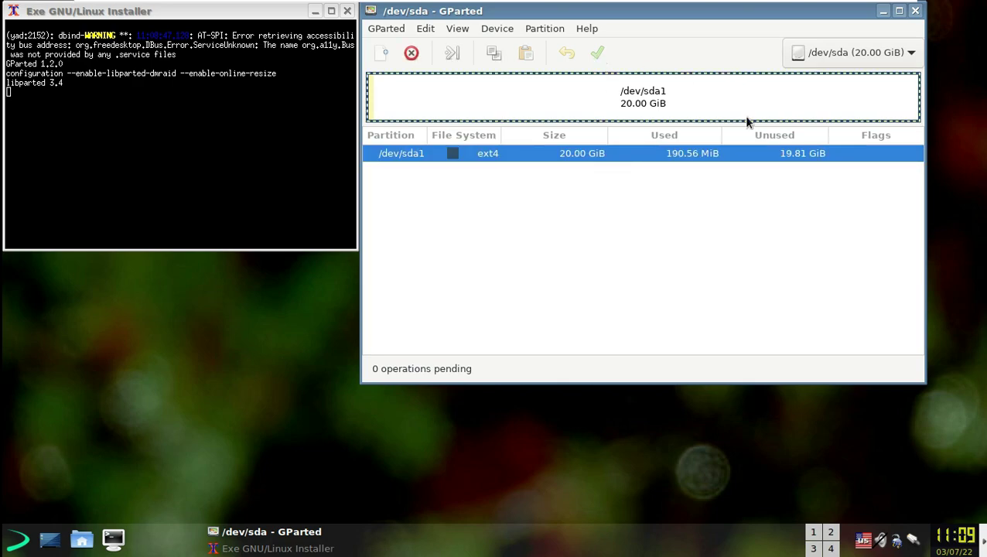
- Rescan devices to check the new /dev/sda1 partition, then quit GParted
left_click(379, 29)
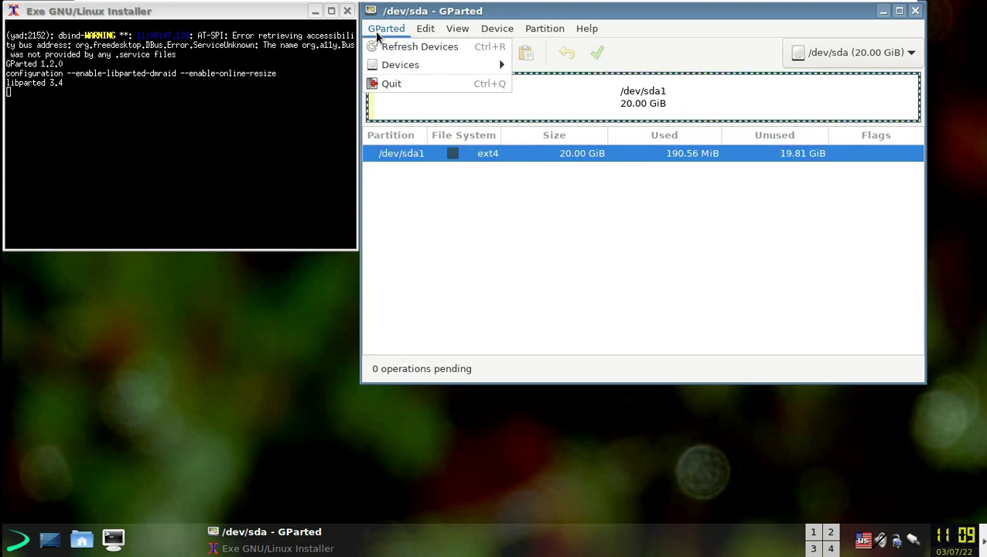
left_click(394, 45)
left_click(636, 155)
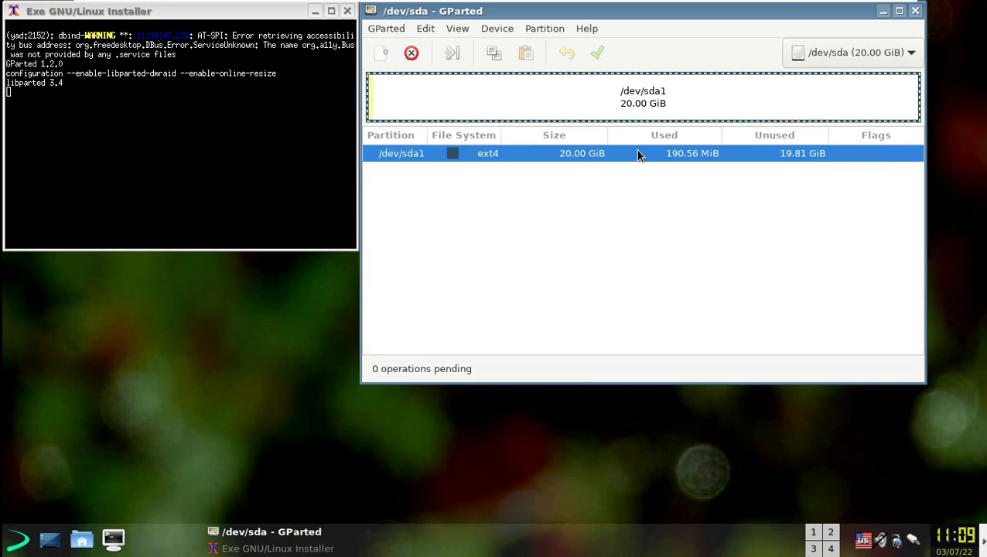
right_click(765, 158)
mouse_move(829, 263)
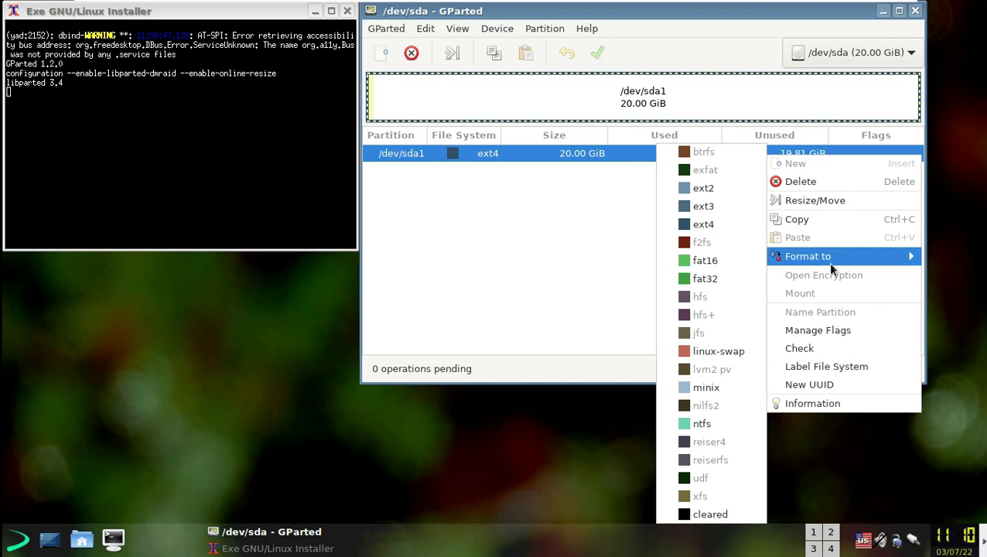
left_click(552, 248)
left_click(913, 13)
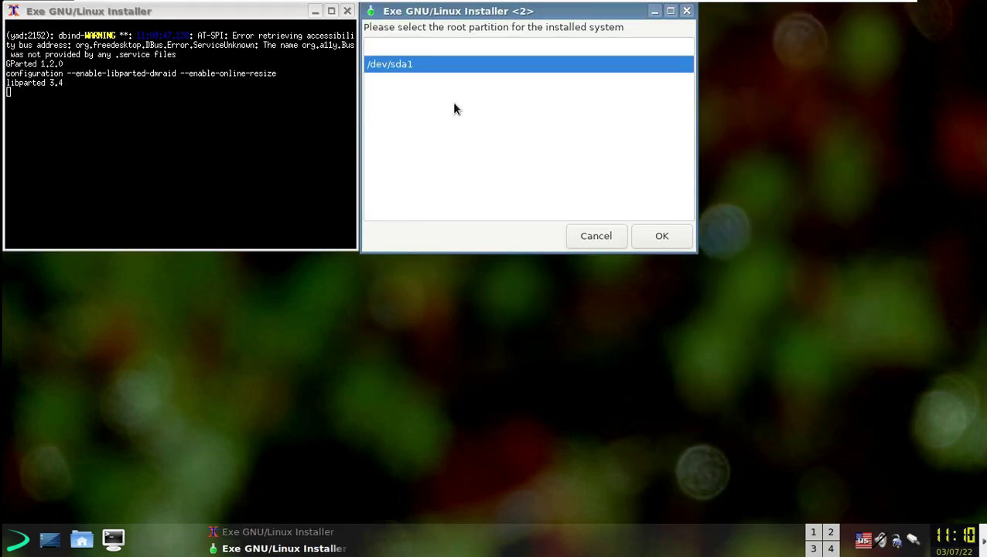
- Use /dev/sda1 as the ext4 root with a swap file and no separate /home
left_click(653, 236)
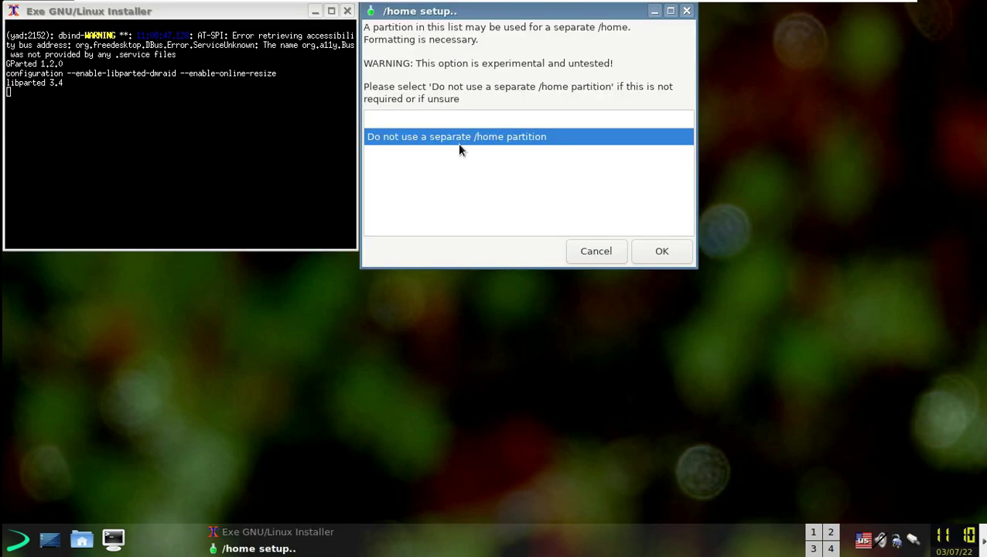
left_click(683, 251)
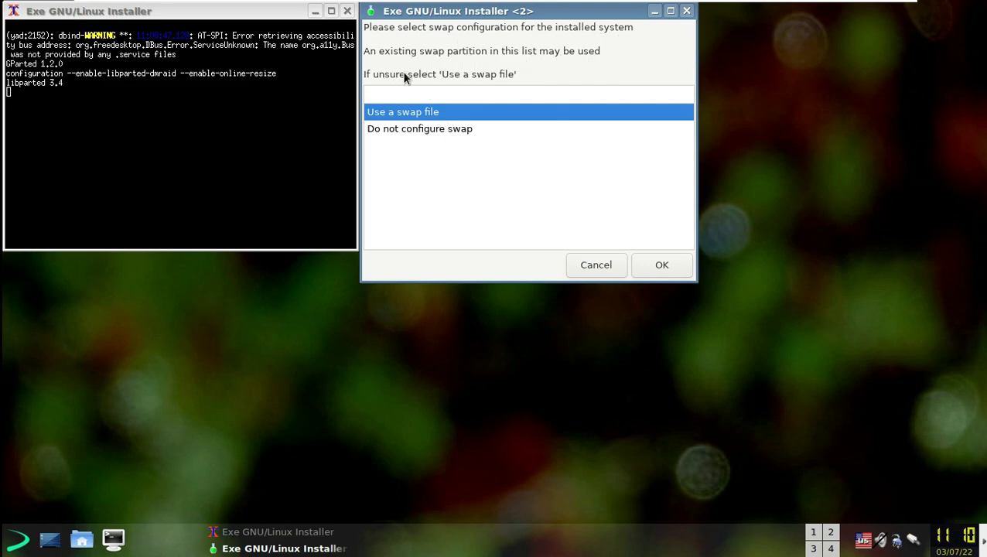
left_click(676, 260)
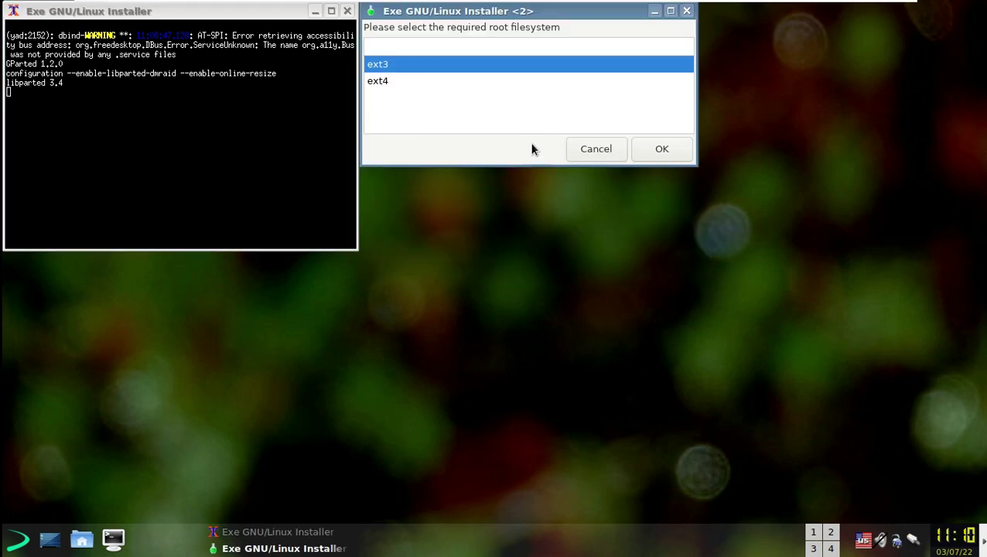
left_click(464, 82)
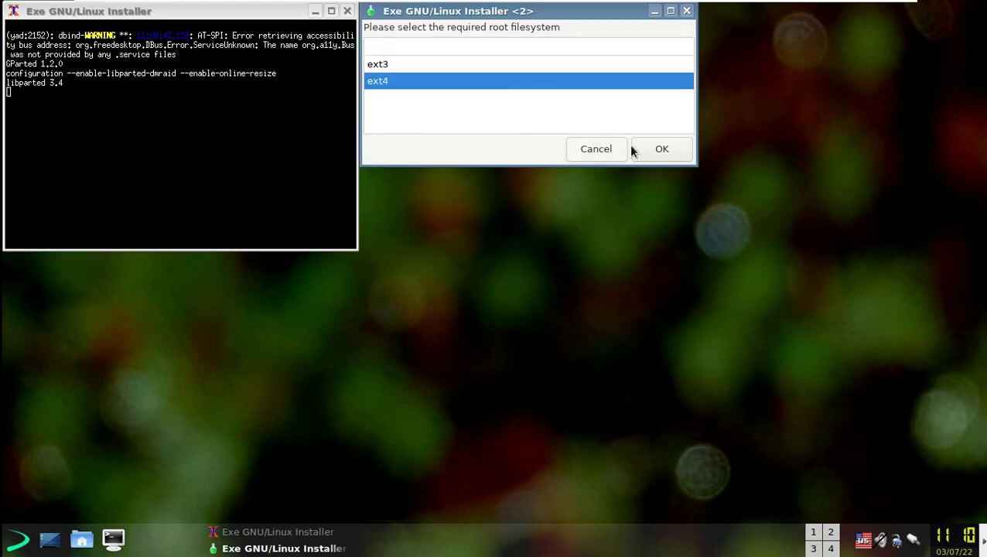
left_click(634, 150)
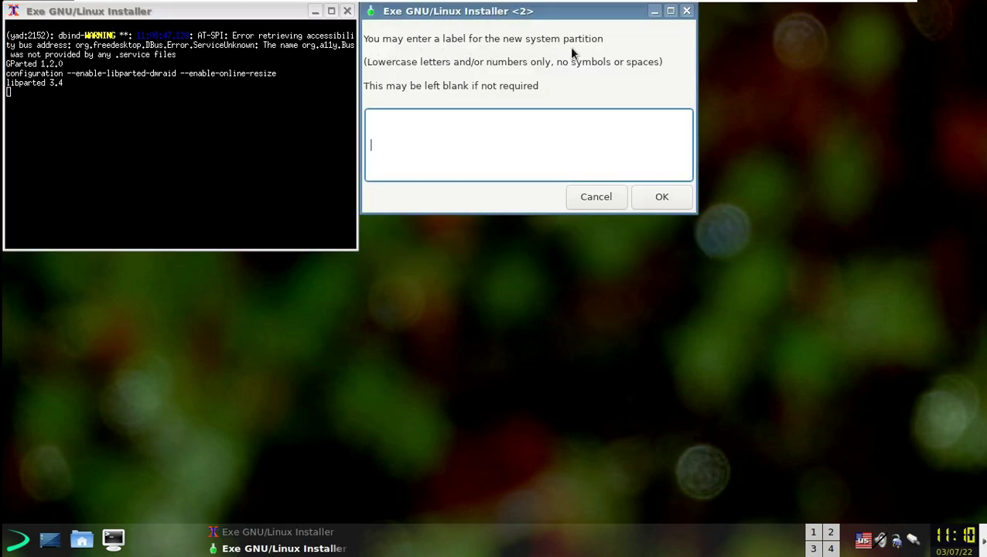
- Label the system partition 'Nothing' and enter the machine's hostname
type("Nothing")
left_click(670, 197)
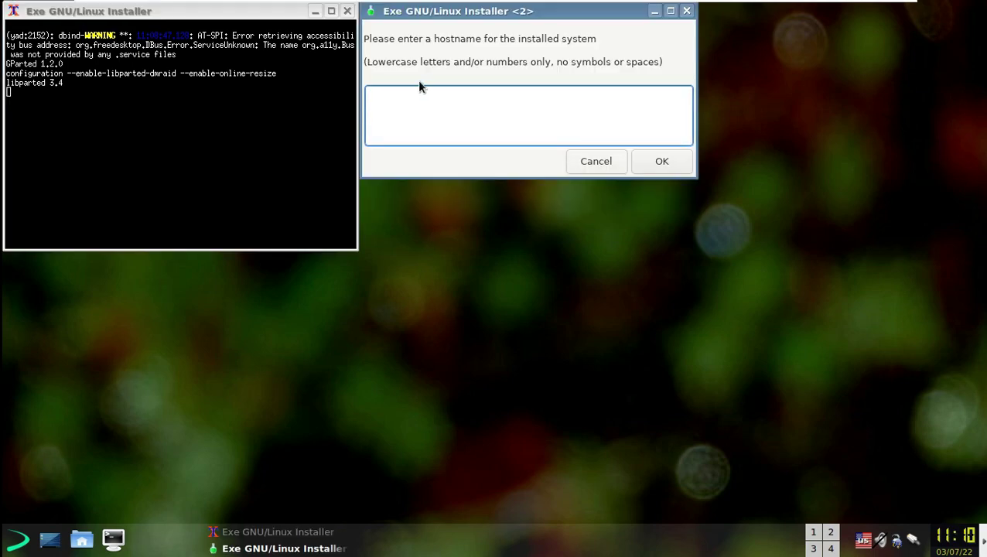
type("noth")
key("BackSpace")
key("BackSpace")
key("BackSpace")
key("BackSpace")
type("runboxing")
left_click(650, 157)
- Enter the new user's username, full name and password, then set the root password
type("runboxing")
left_click(665, 162)
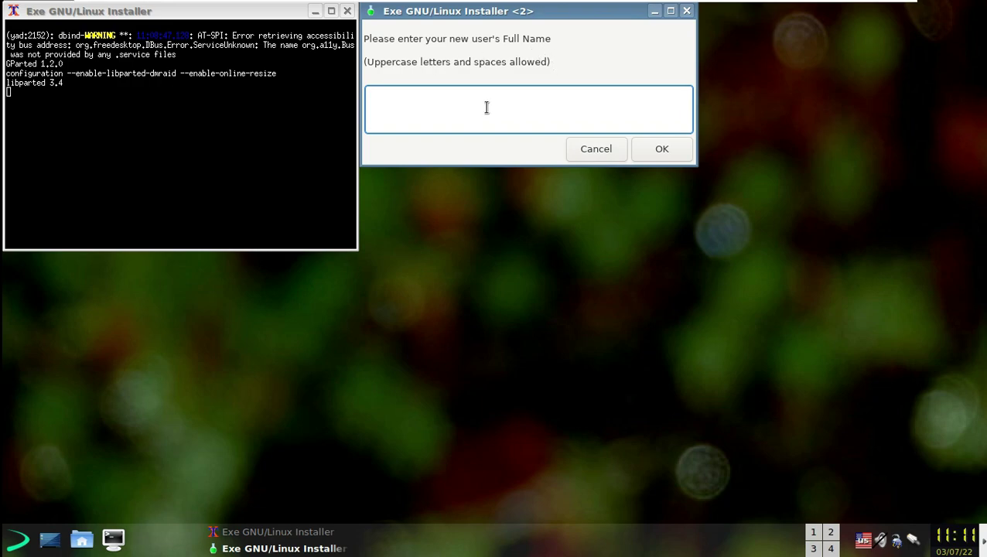
type("runboxing")
left_click(662, 149)
type("12345")
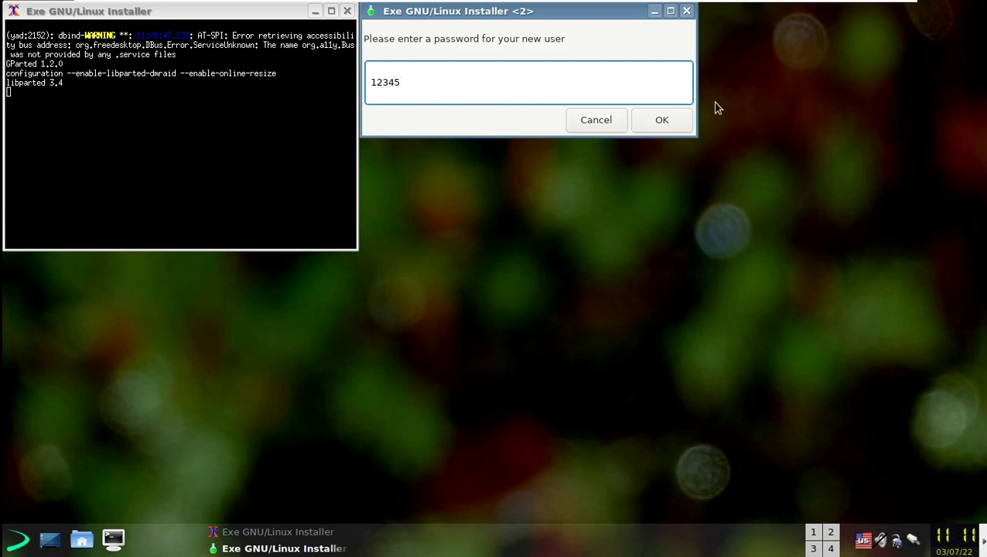
left_click(678, 113)
type("12345")
left_click(636, 157)
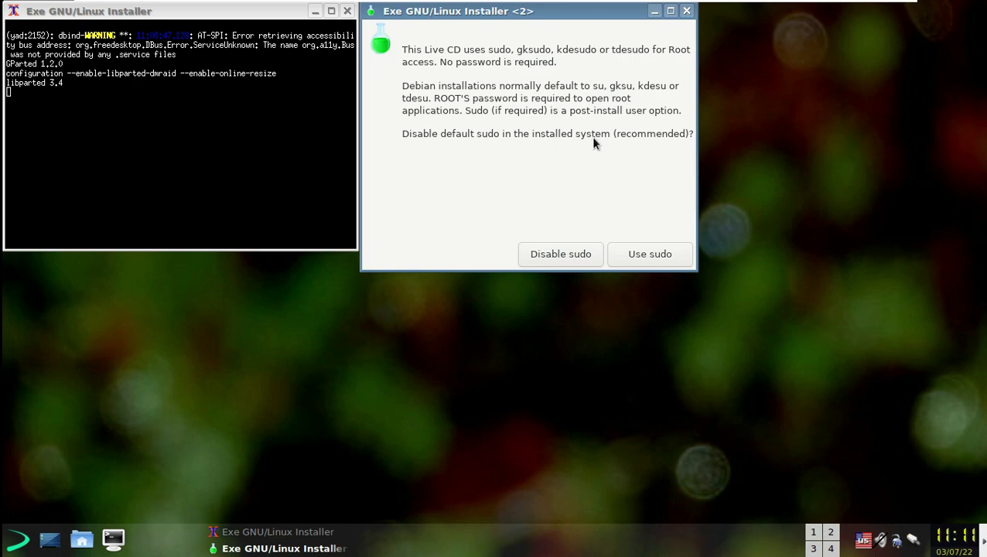
- Disable sudo and start the local time zone setup in a maximized window
left_click(569, 254)
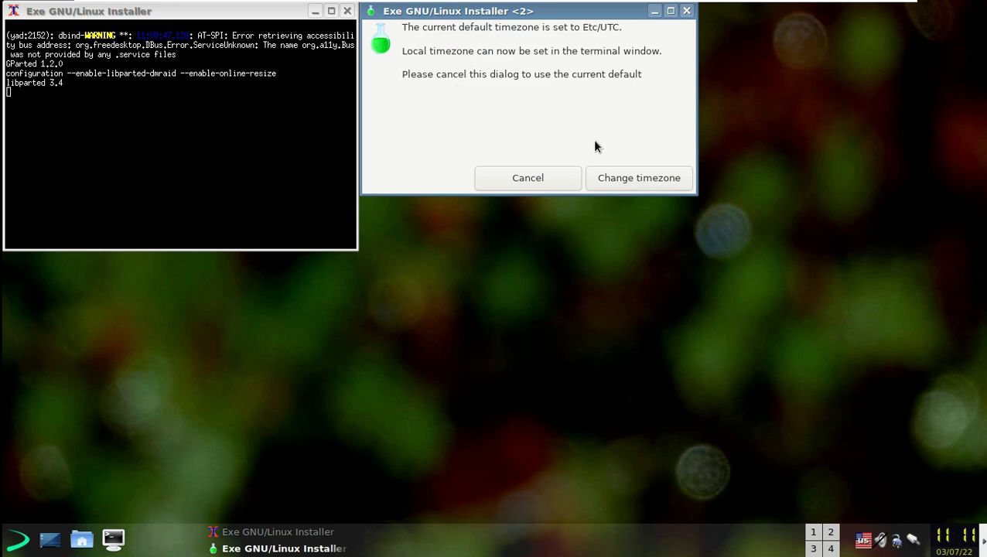
left_click(632, 180)
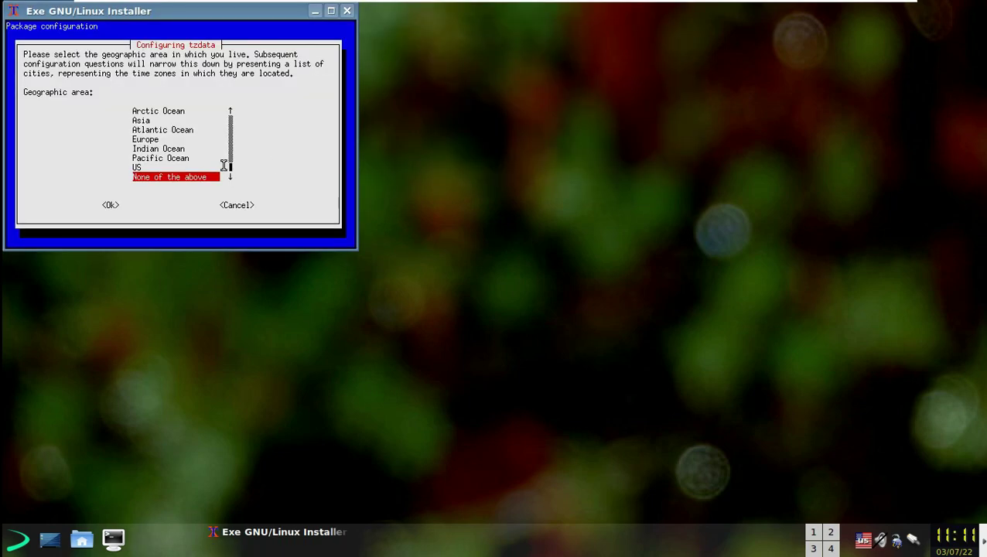
left_click(331, 11)
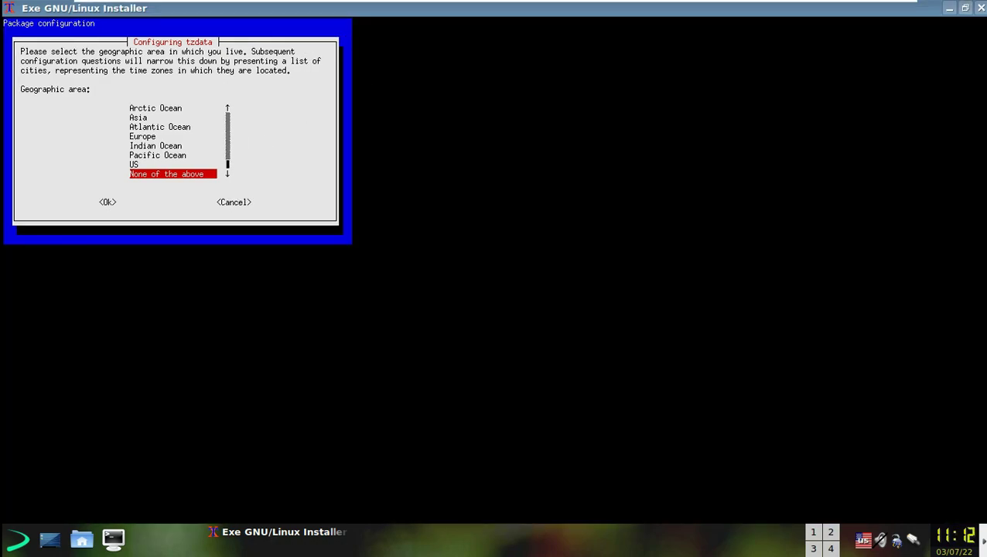
- Set the time zone to Pacific Ocean, Auckland
key("Up")
key("Up")
key("Return")
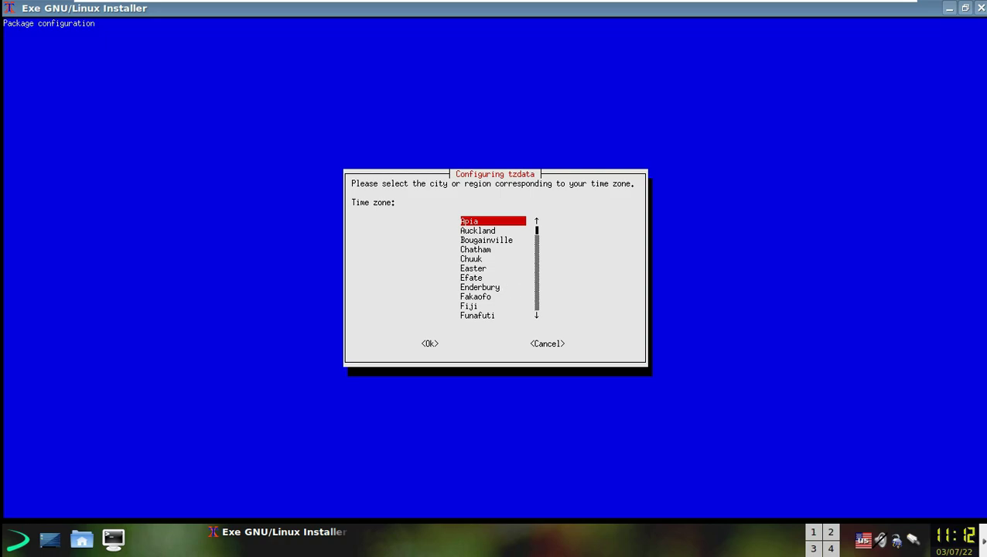
key("Down")
key("Down")
key("Down")
key("Down")
key("Down")
key("Down")
key("Down")
key("Down")
key("Down")
key("Down")
key("Down")
key("Down")
key("Down")
key("Down")
key("Down")
key("Down")
key("Down")
key("Down")
key("Down")
key("Down")
key("Down")
key("Down")
key("Down")
key("Down")
key("Down")
key("Down")
key("Down")
key("Down")
key("Down")
key("Down")
key("Down")
key("Down")
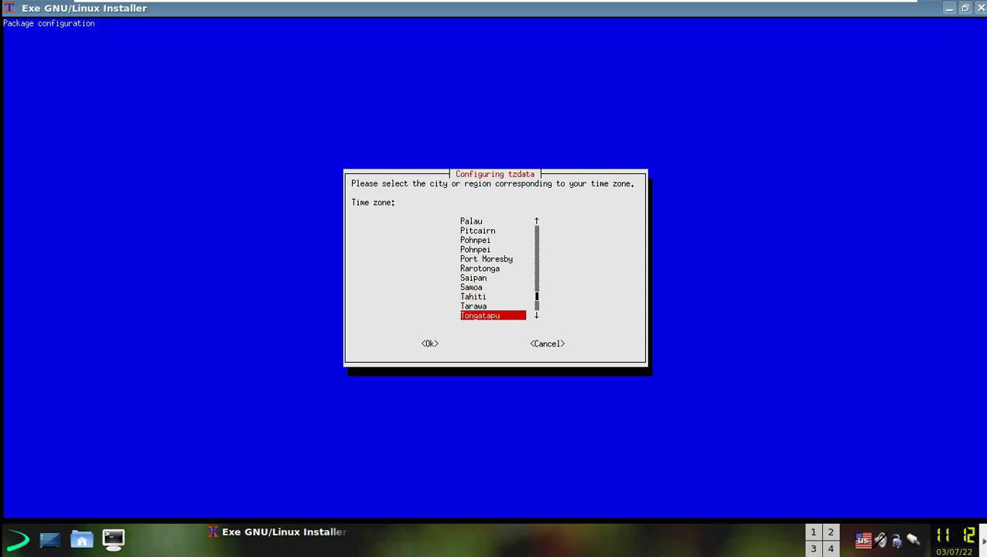
key("Up")
key("Up")
key("Up")
key("Up")
key("Up")
key("Up")
key("Up")
key("Up")
key("Up")
key("Up")
key("Up")
key("Up")
key("Up")
key("Up")
key("Up")
key("Up")
key("Up")
key("Up")
key("Up")
key("Up")
key("Up")
key("Up")
key("Up")
key("Up")
key("Up")
key("Up")
key("Up")
key("Up")
key("Up")
key("Up")
key("Up")
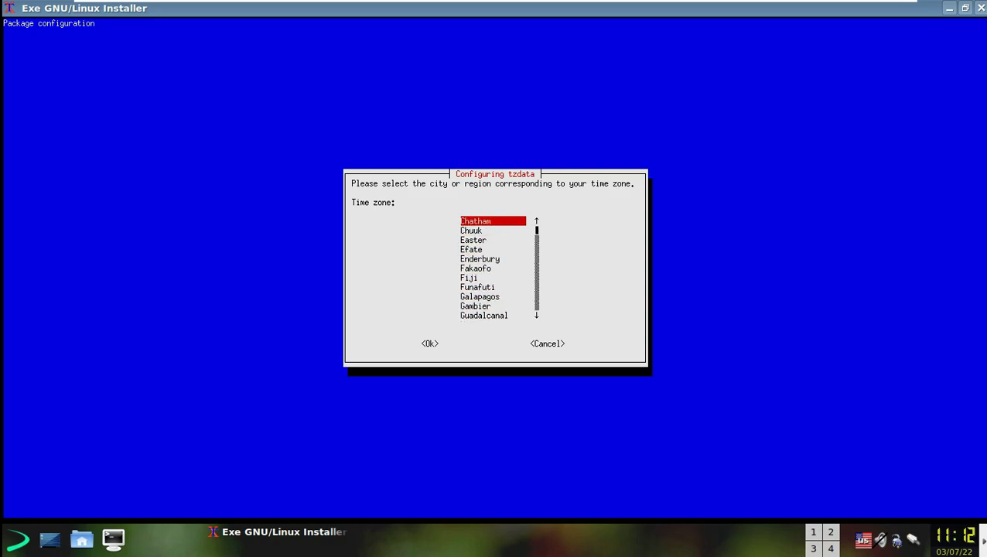
key("Down")
key("Down")
key("Down")
key("Down")
key("Down")
key("Down")
key("Down")
key("Down")
key("Down")
key("Down")
key("Up")
key("Up")
key("Up")
key("Up")
key("Up")
key("Up")
key("Up")
key("Up")
key("Up")
key("Return")
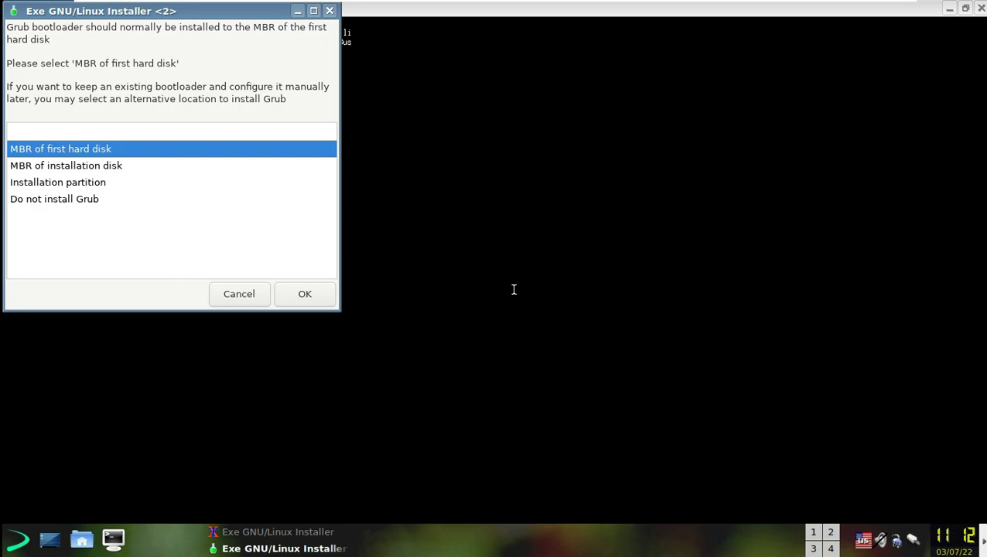
- Install Grub to the first disk's MBR, accept the reviewed settings, and confirm formatting /dev/sda1
key("Return")
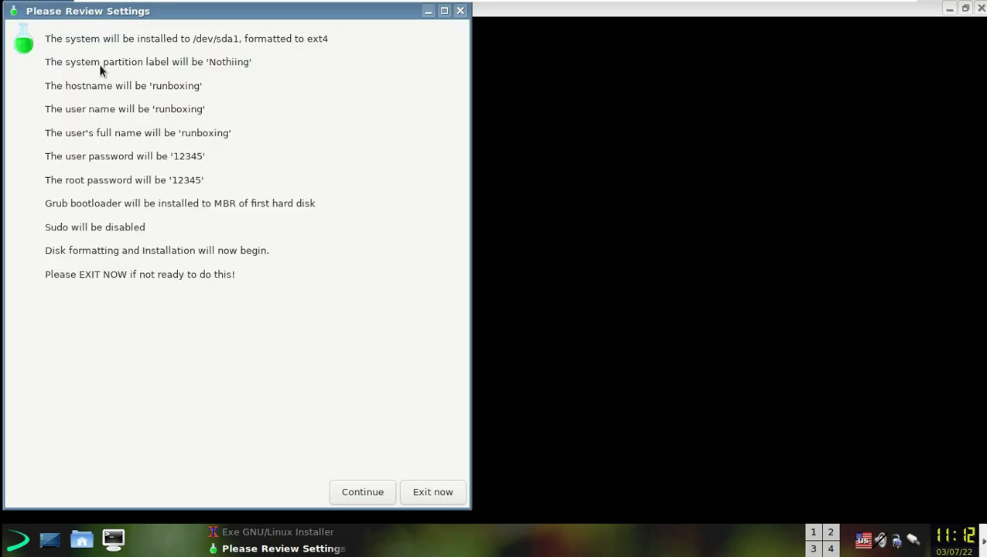
left_click(371, 493)
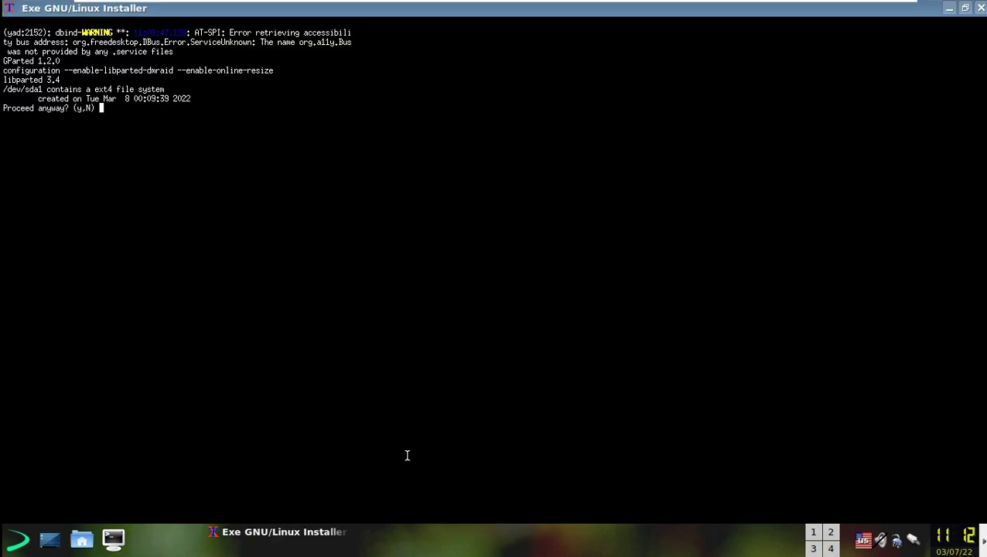
type("y")
key("Return")
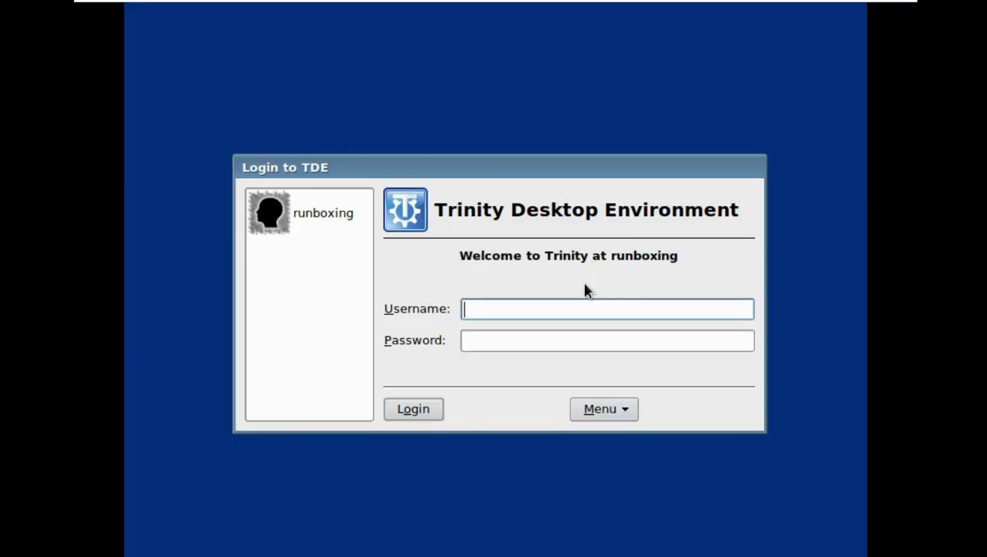
- Log in at the Trinity login screen with the new user's username and password
type("rub")
key("BackSpace")
type("nboxing")
left_click(574, 341)
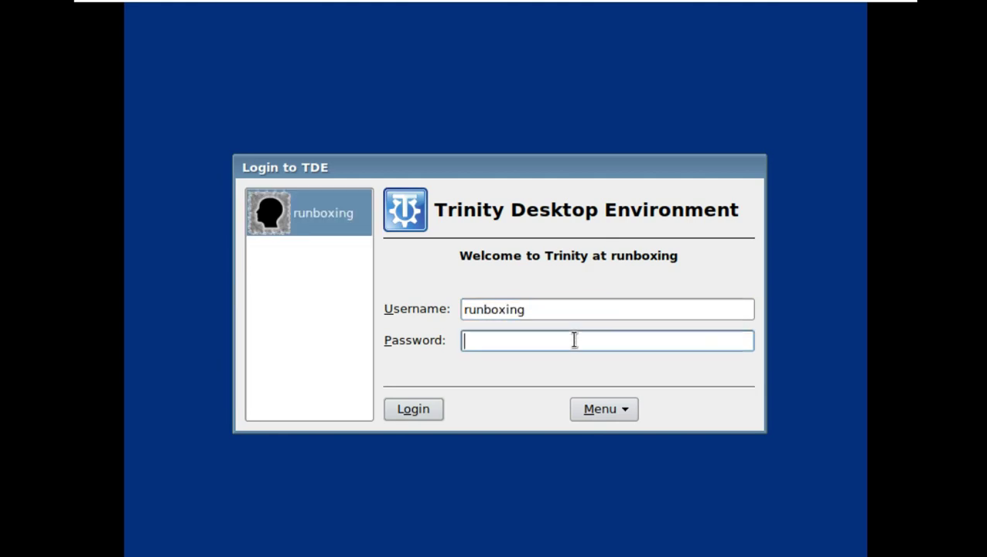
type("*****")
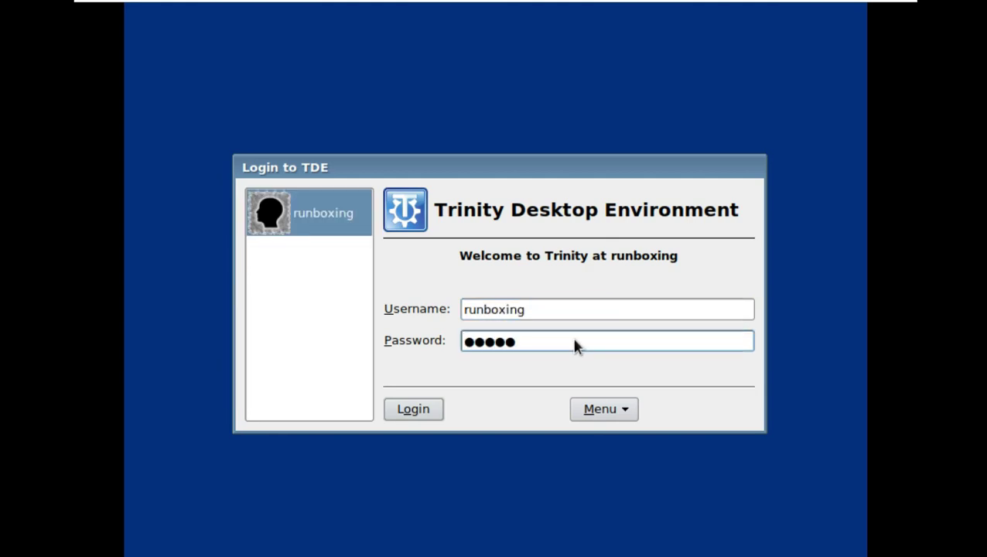
key("Return")
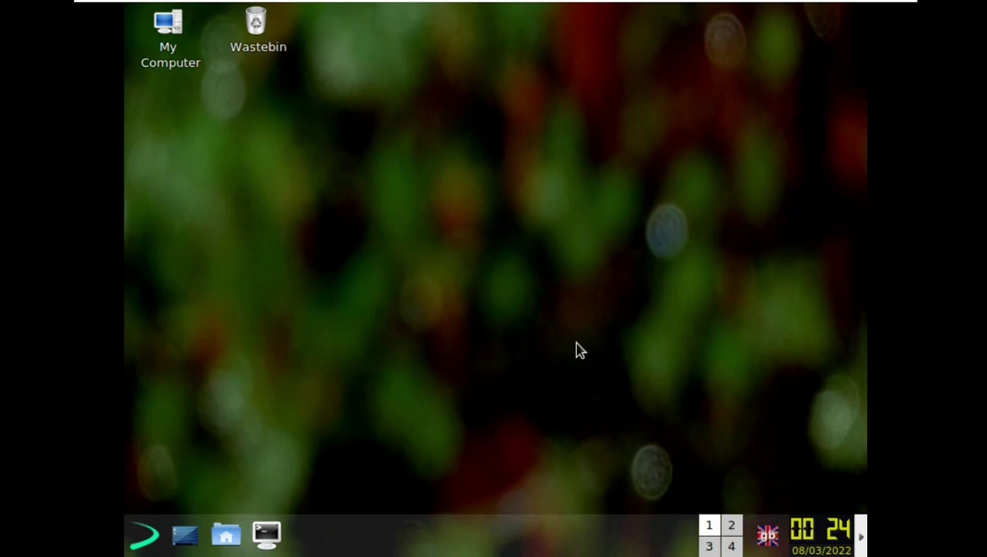
- Change the screen size to 1360 x 768 on Configure Desktop's Display page and keep it
right_click(390, 176)
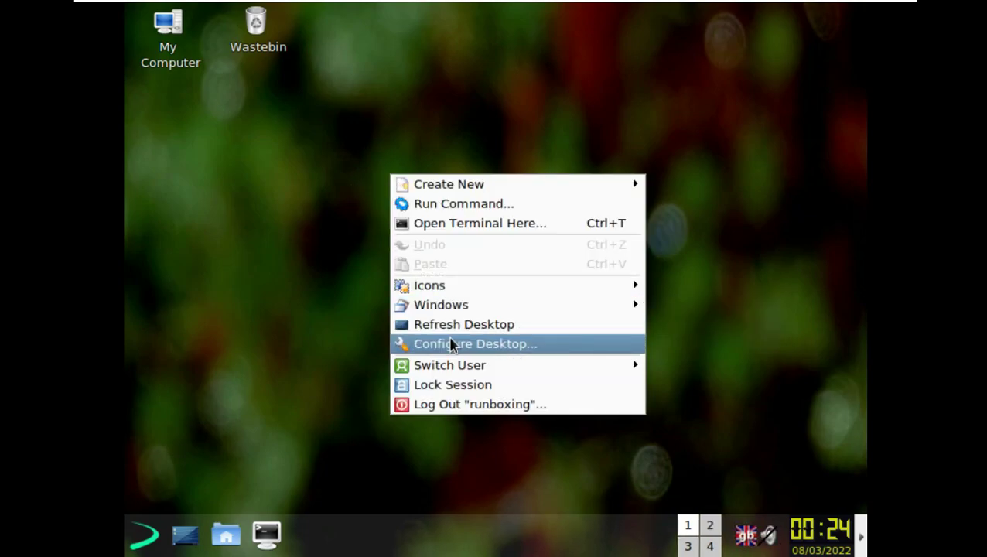
left_click(452, 344)
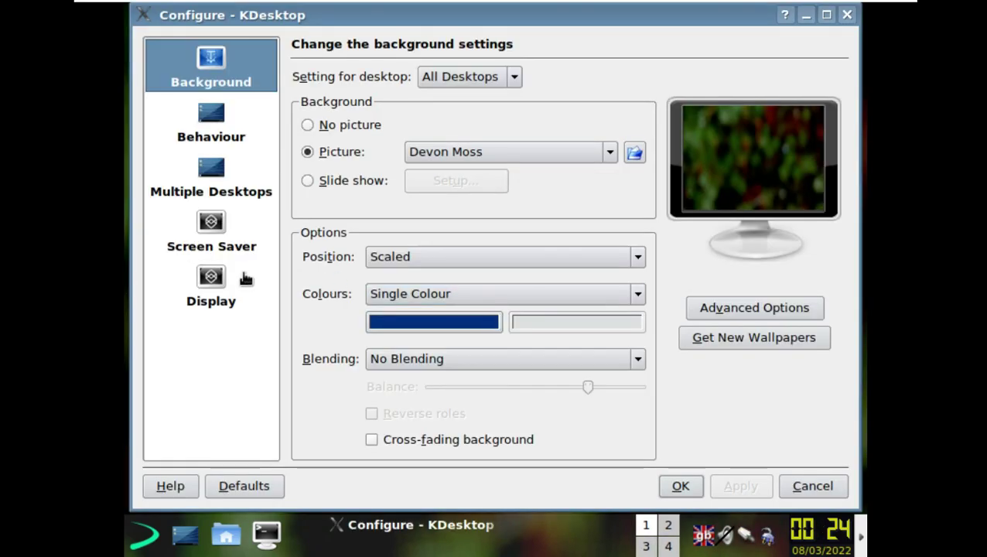
left_click(246, 280)
left_click(648, 150)
scroll(639, 314, "down", 3)
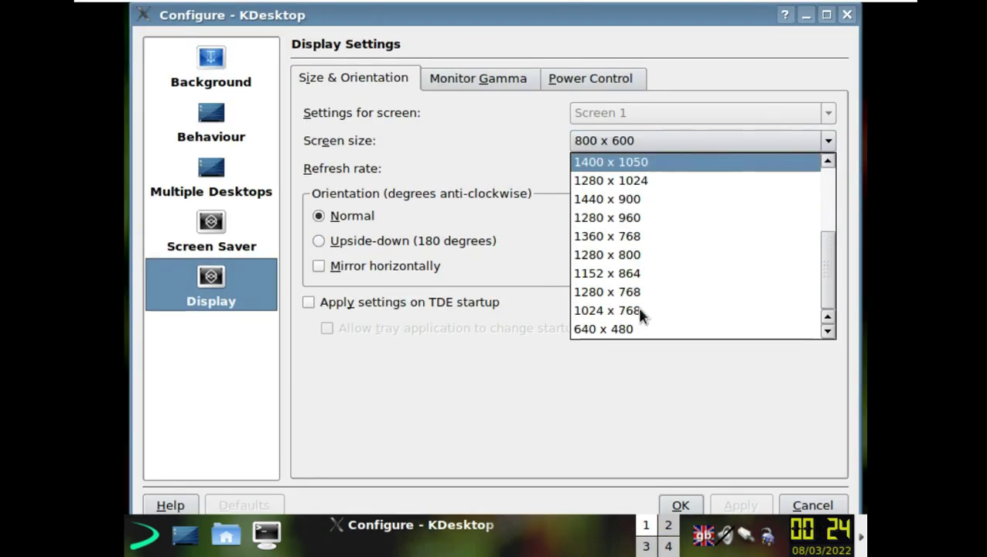
left_click(650, 236)
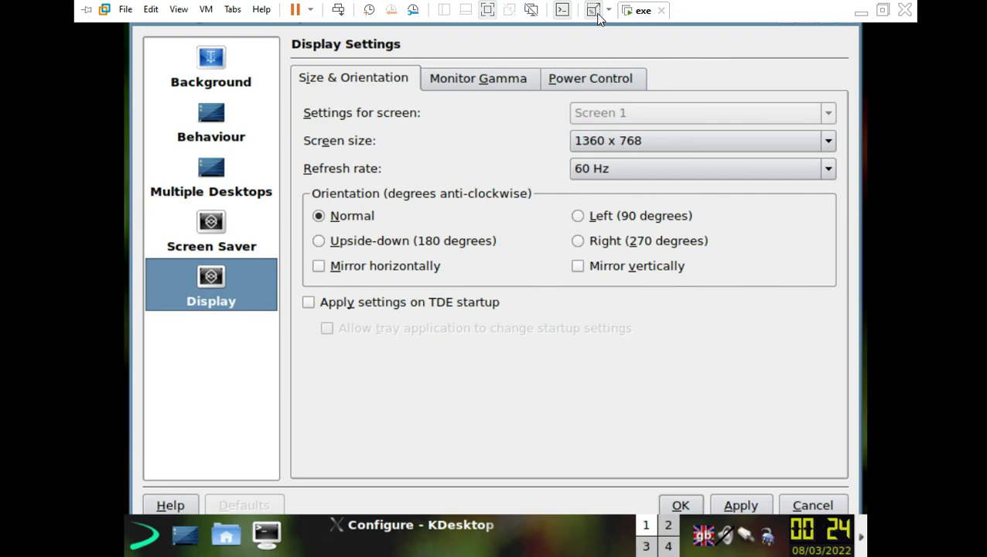
left_click(597, 15)
left_click(684, 456)
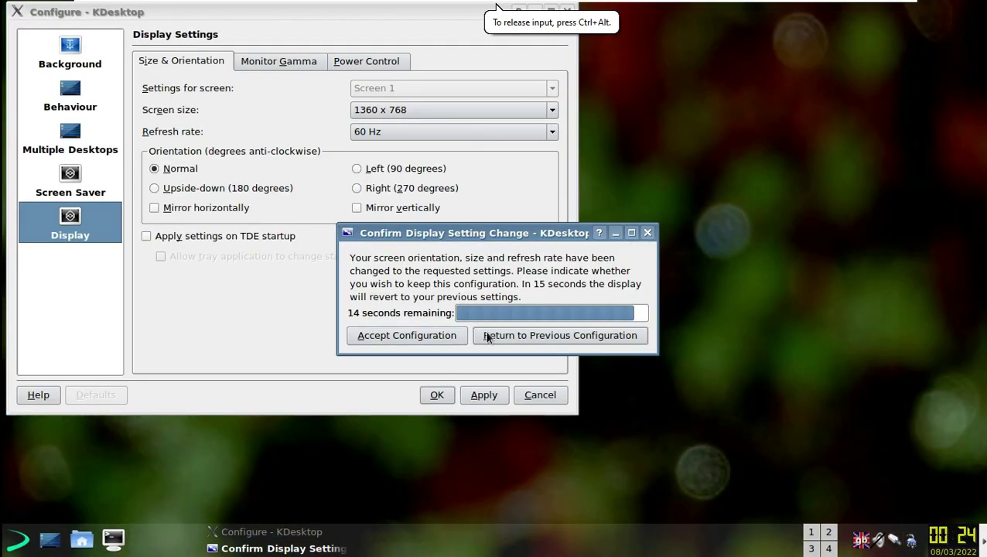
left_click(408, 335)
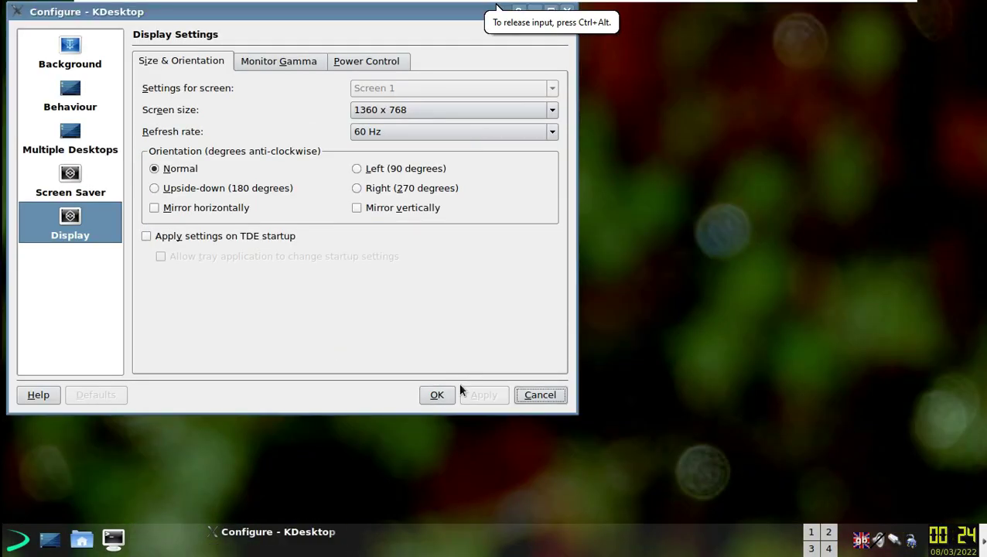
left_click(443, 395)
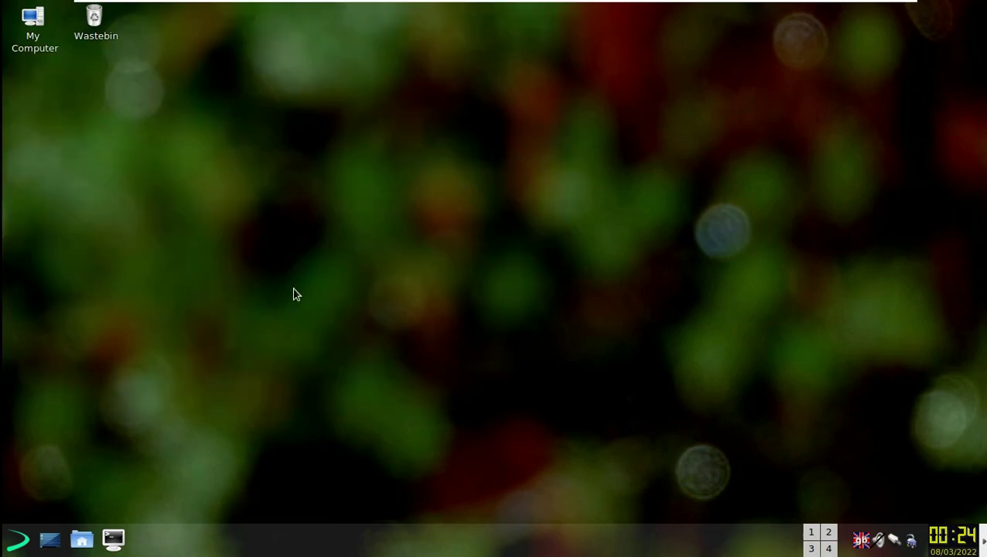
- Open the home folder in Konqueror, maximize it, and view the About Trinity and About Konqueror boxes
left_click(85, 539)
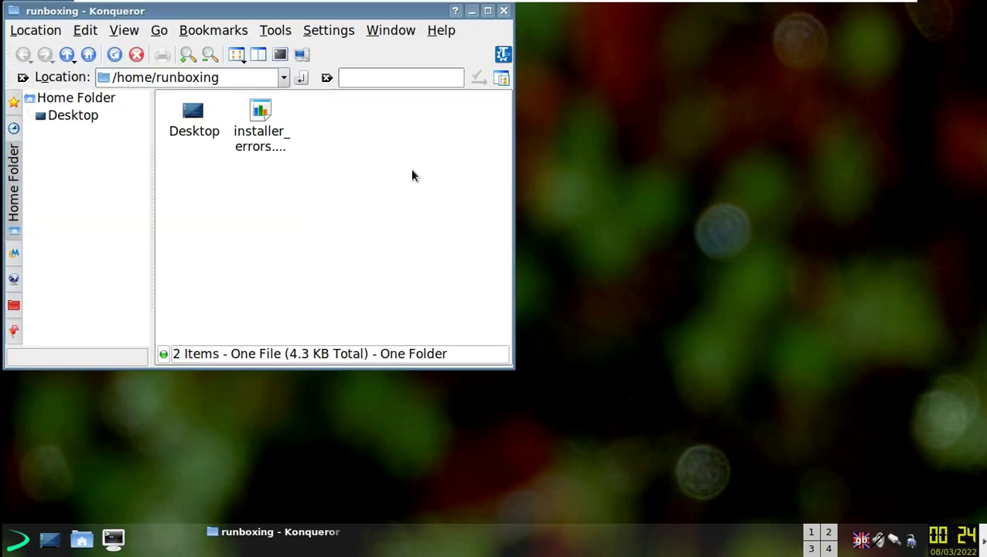
left_click(487, 11)
left_click(438, 27)
left_click(464, 162)
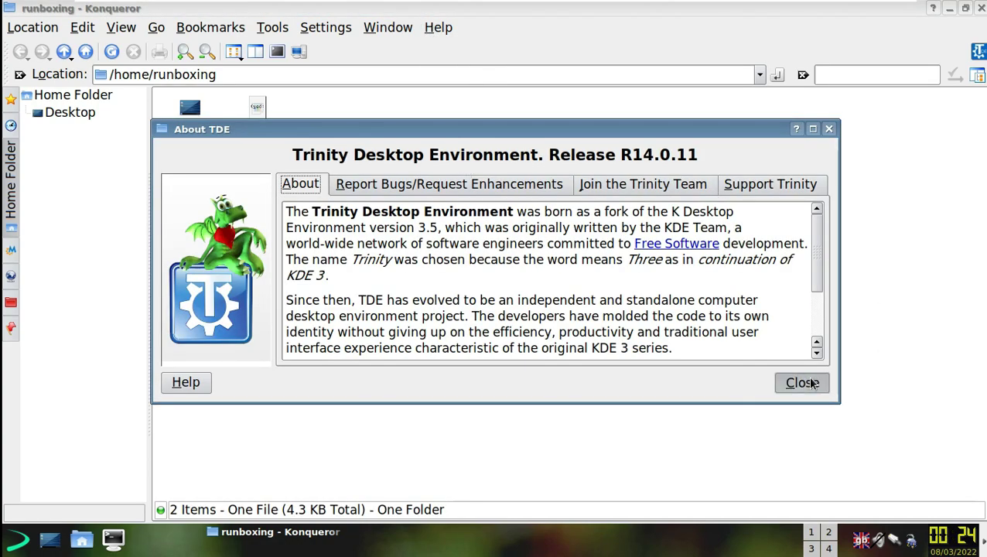
left_click(810, 382)
left_click(438, 27)
left_click(465, 141)
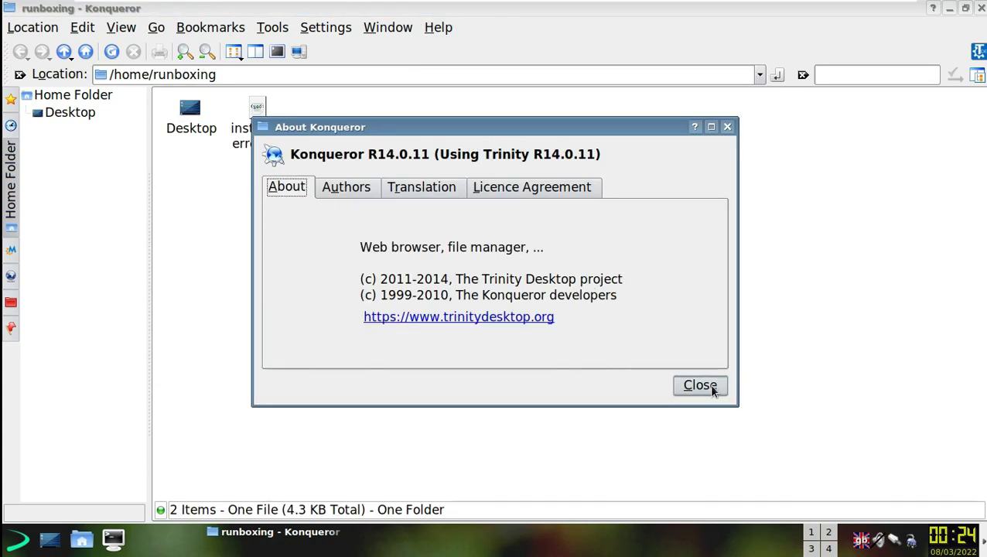
left_click(701, 384)
- Browse Konqueror's Help, Location and Edit menus, close the window, and show the panel calendar
left_click(438, 28)
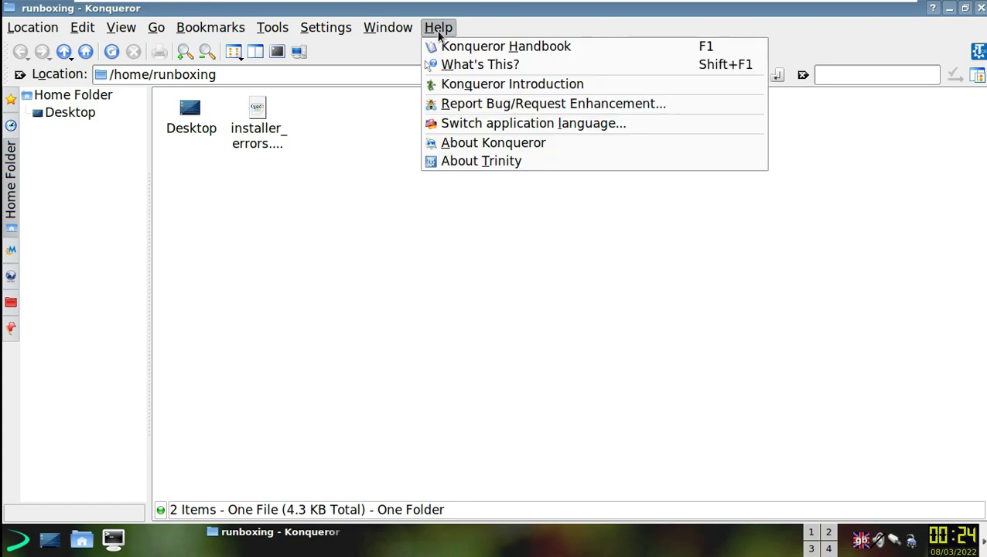
left_click(434, 213)
left_click(53, 30)
mouse_move(78, 32)
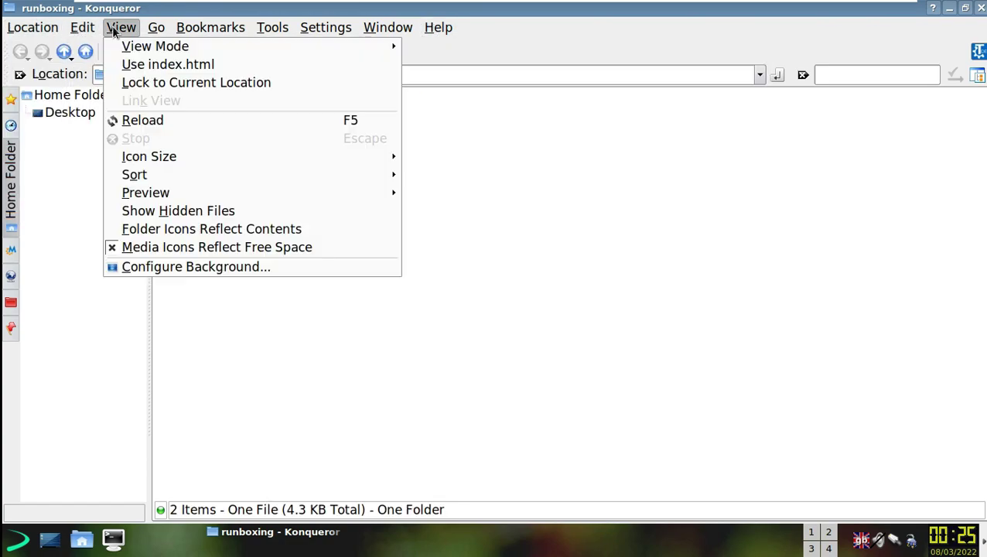
mouse_move(205, 34)
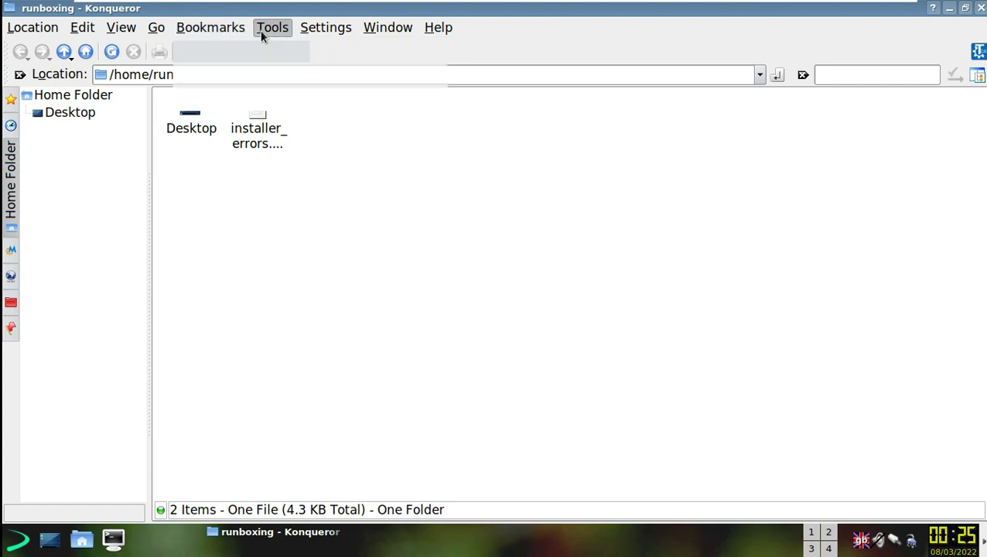
mouse_move(330, 32)
mouse_move(377, 28)
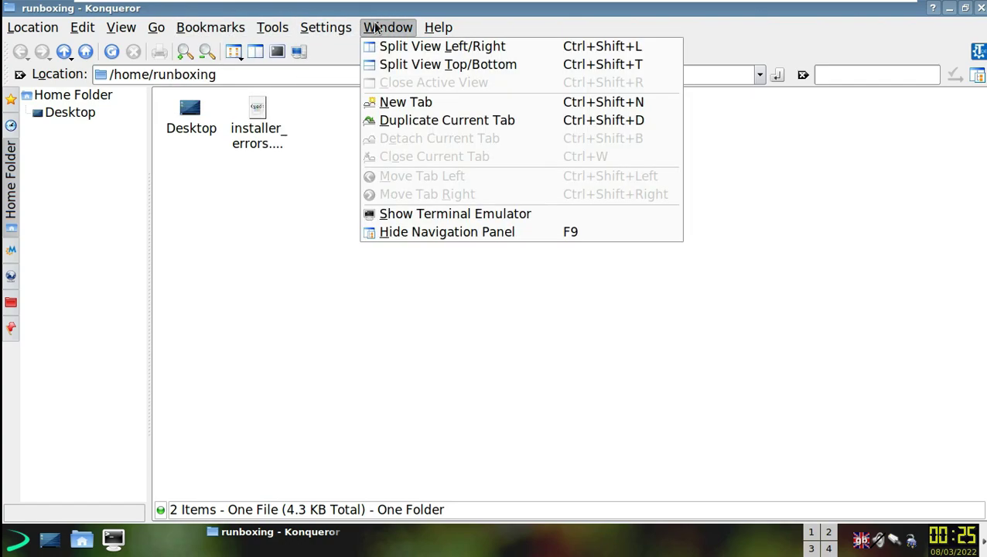
left_click(264, 277)
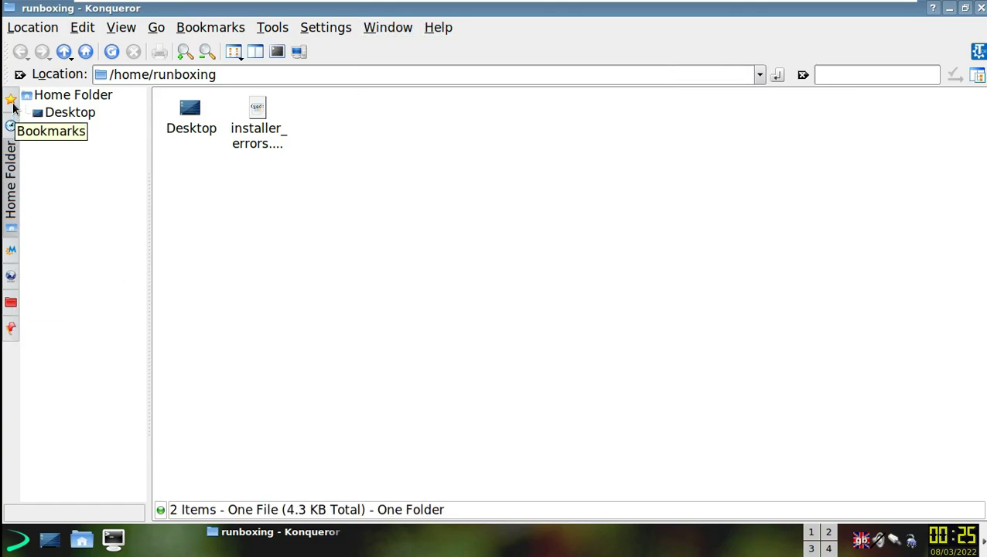
left_click(981, 8)
left_click(952, 539)
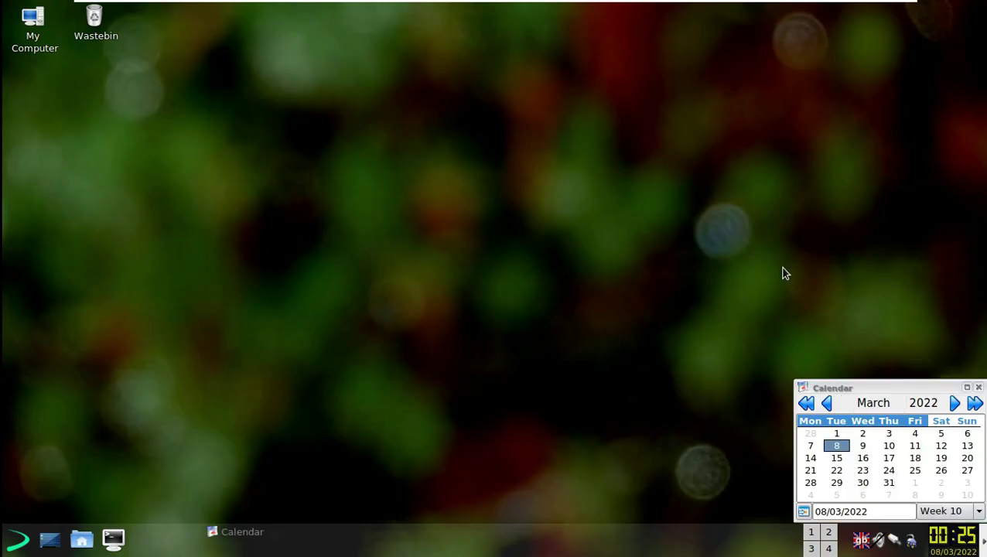
- Close the calendar, cancel quitting the network manager, and check the volume control
left_click(978, 387)
left_click(899, 539)
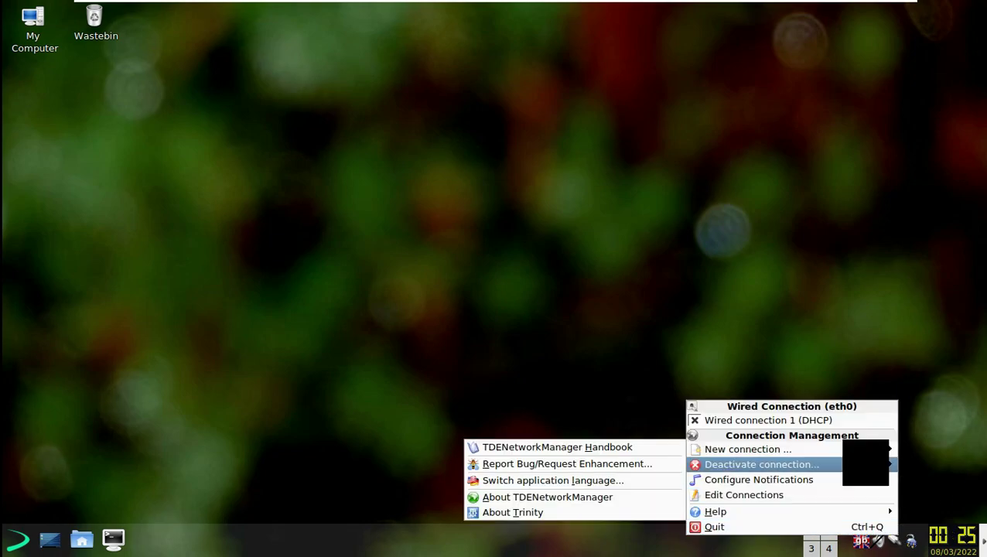
left_click(715, 527)
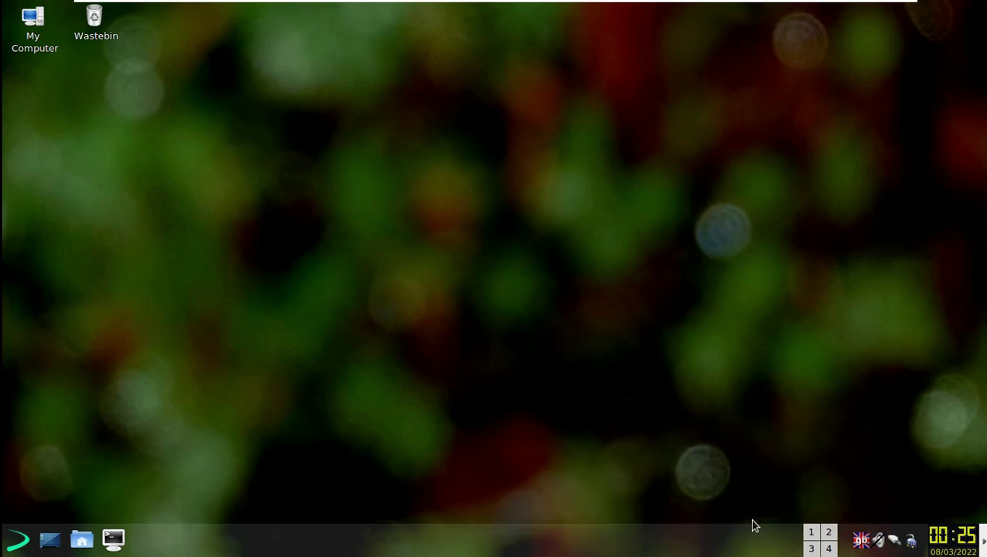
left_click(577, 503)
left_click(884, 542)
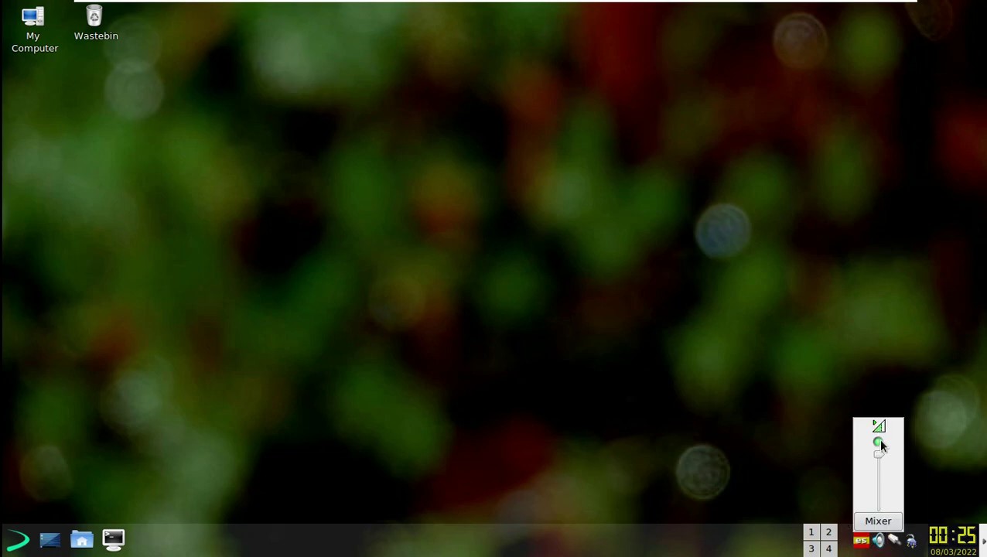
left_click(941, 452)
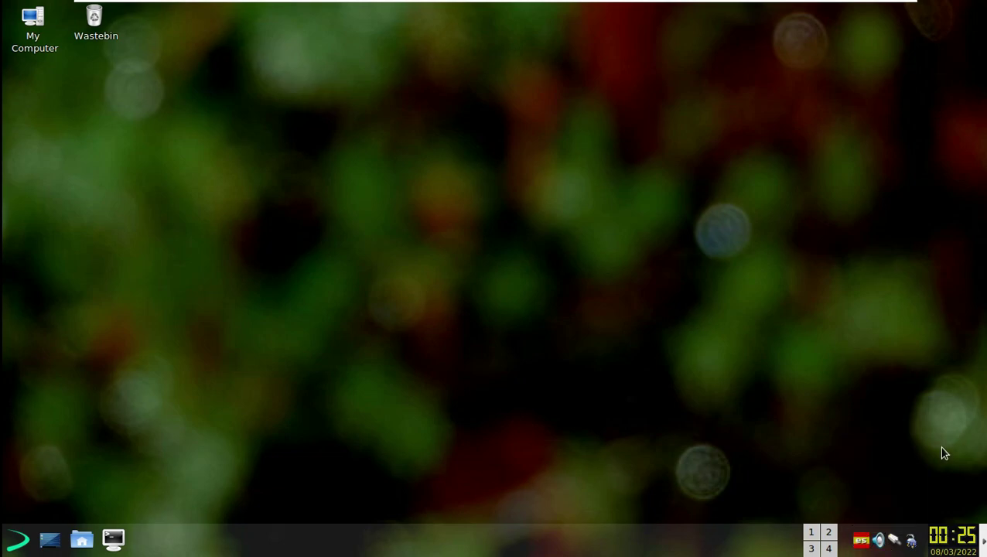
- Switch the keyboard layout to English (US) from the tray flag
left_click(863, 544)
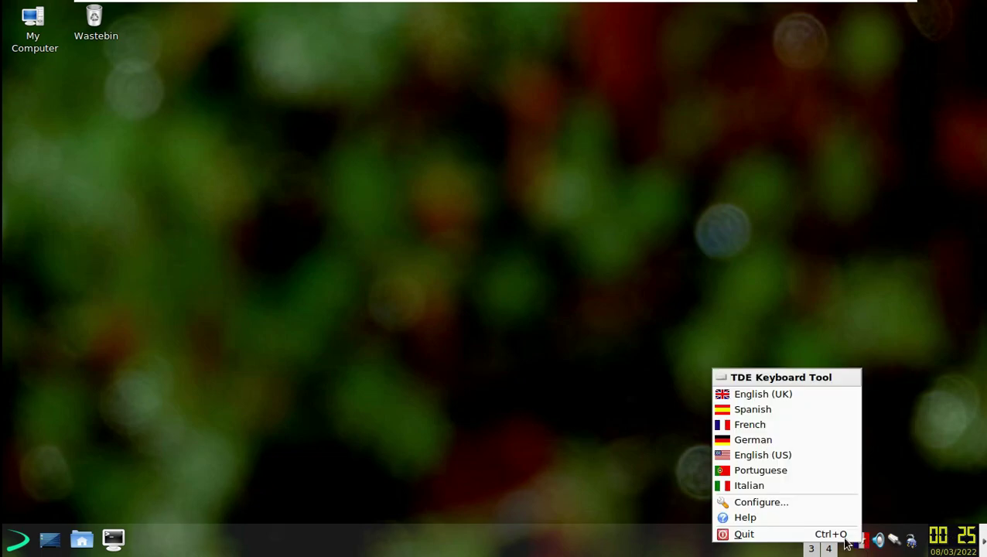
left_click(786, 456)
left_click(113, 540)
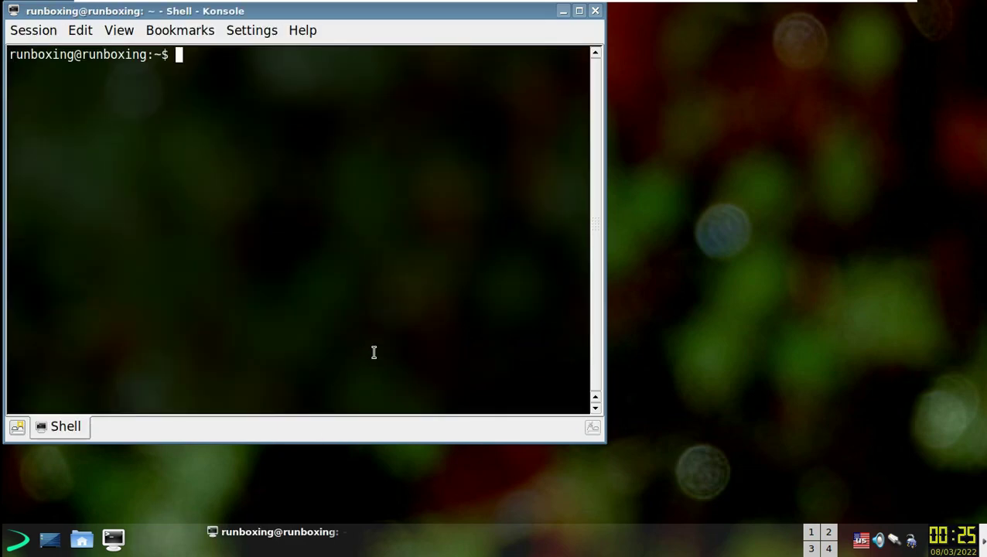
- Run neofetch, uname -a and uname -r to check the kernel release 5.10.0-11-amd64
type("neofetch")
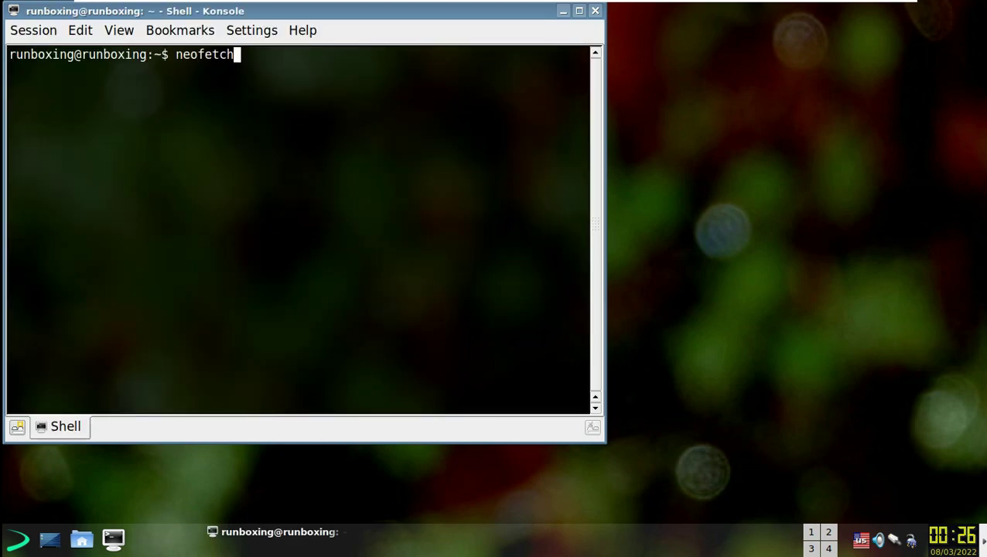
key("Return")
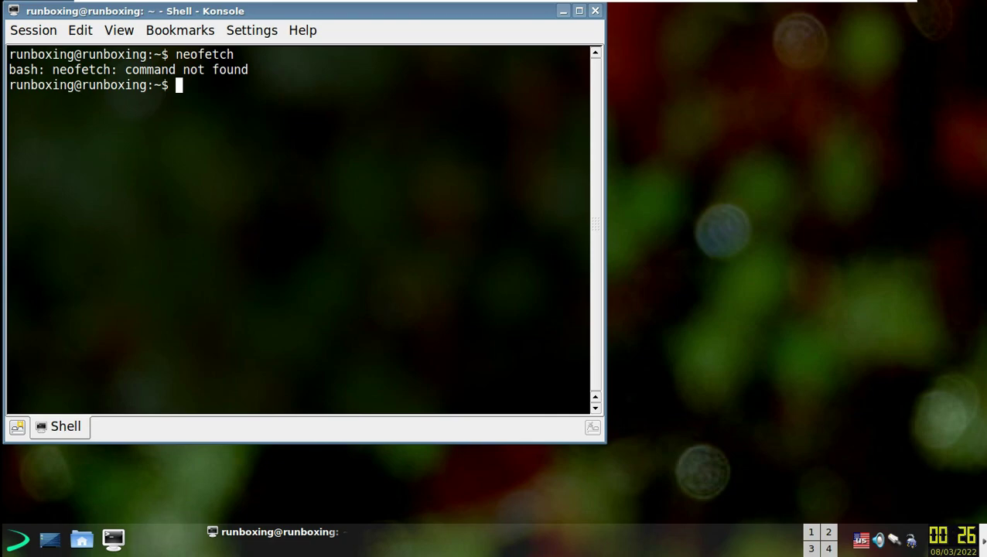
type("uname -a")
key("Return")
type("uname -r")
key("Return")
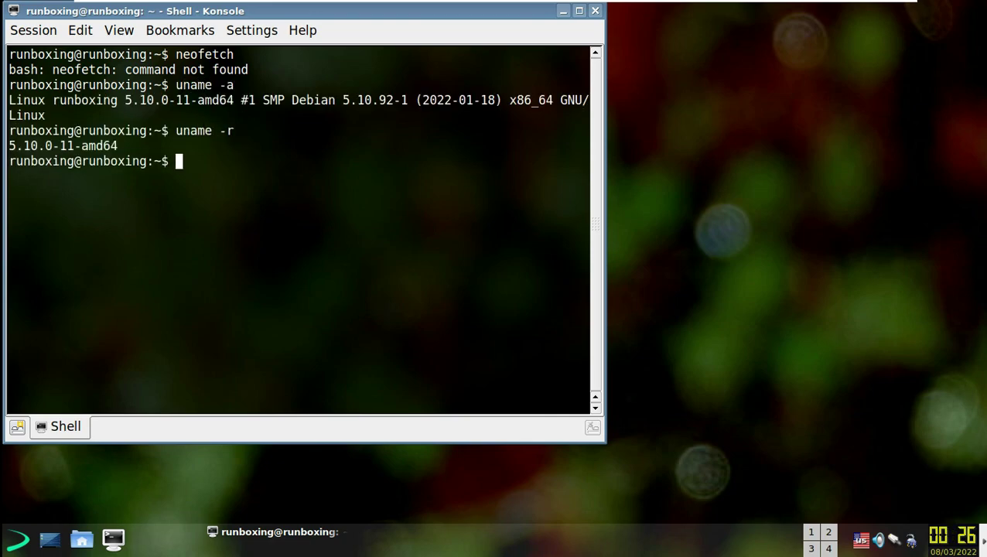
- Maximize the terminal, then exit the shell to close Konsole
left_click(578, 10)
type("exit")
key("Return")
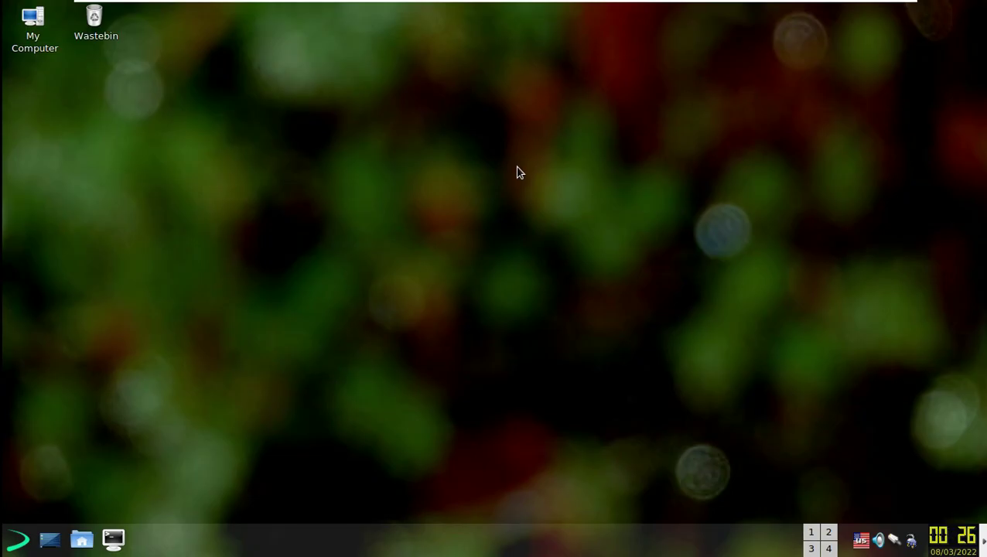
- Browse the K menu's Development, Multimedia, Office, System and Utilities submenus, ending on Control Centre
left_click(17, 539)
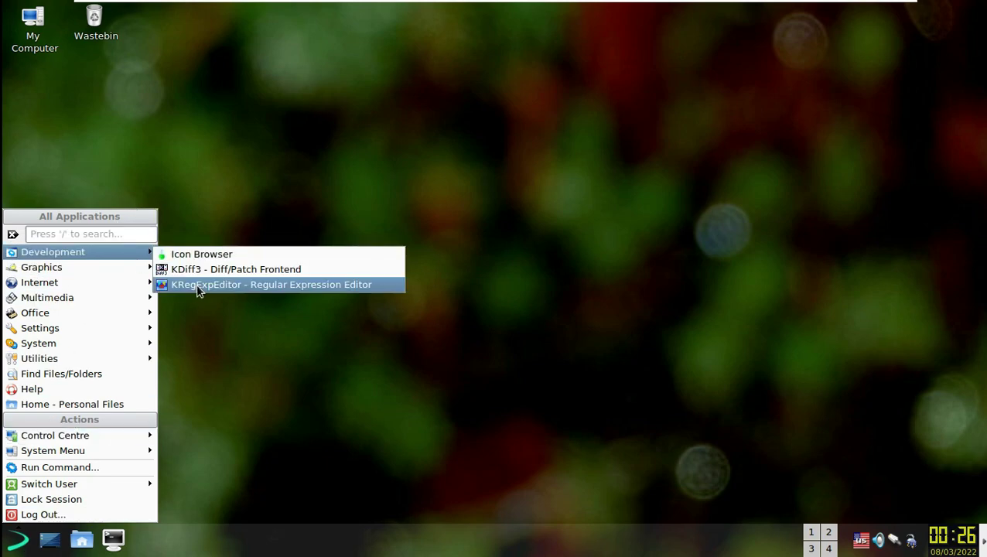
mouse_move(134, 272)
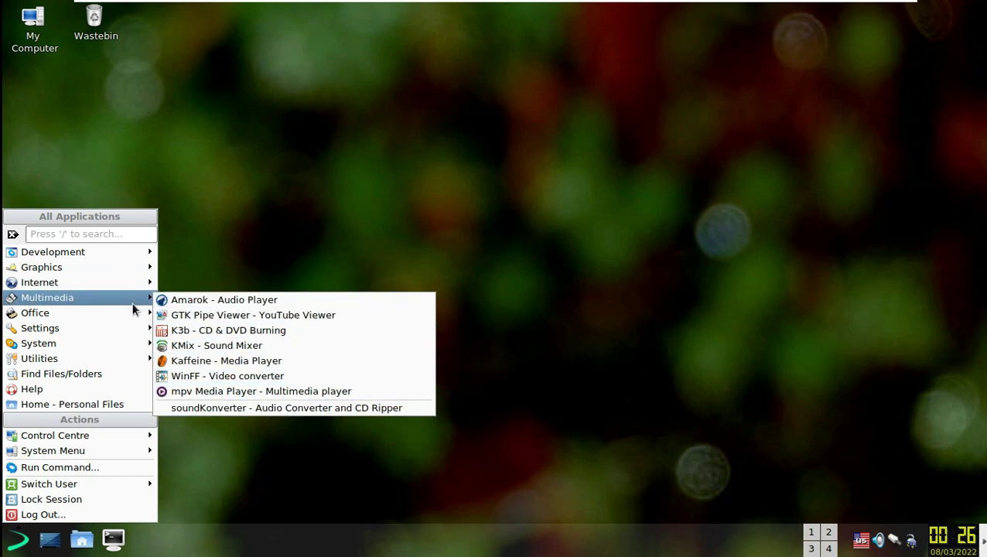
mouse_move(131, 317)
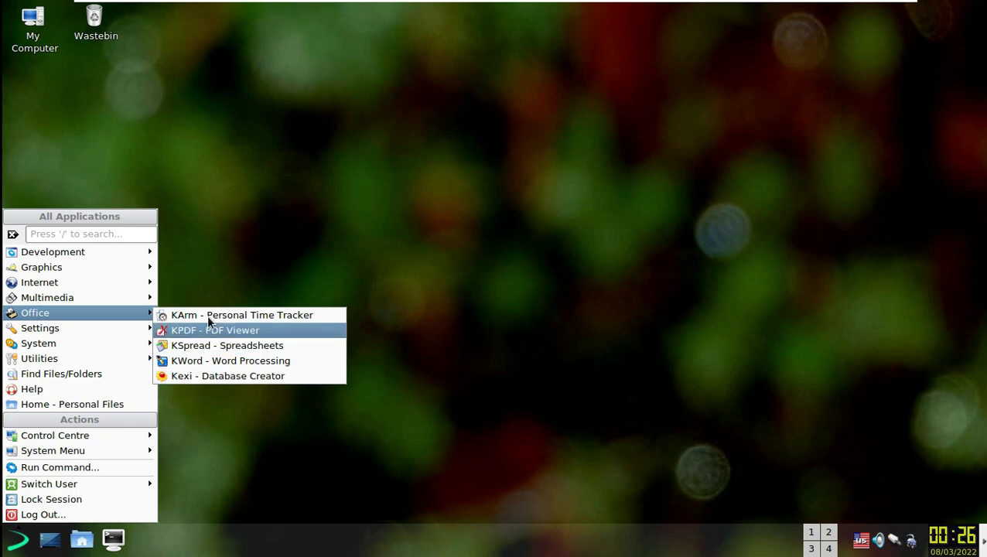
mouse_move(117, 336)
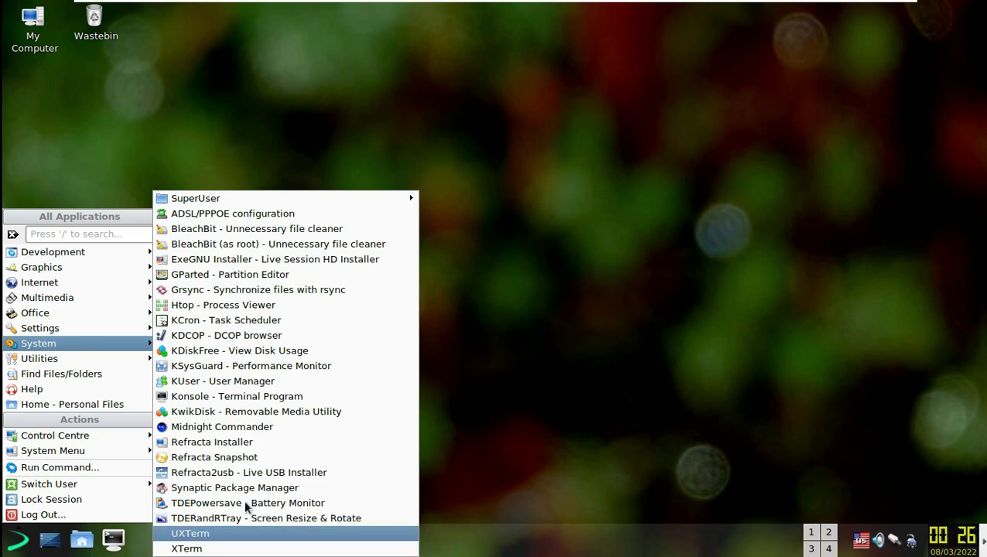
mouse_move(93, 358)
mouse_move(183, 364)
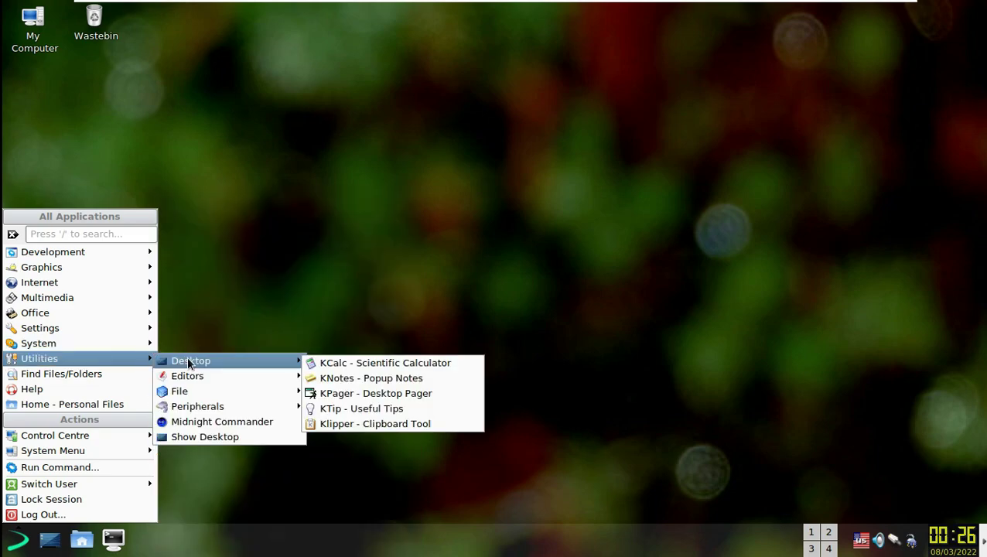
mouse_move(278, 377)
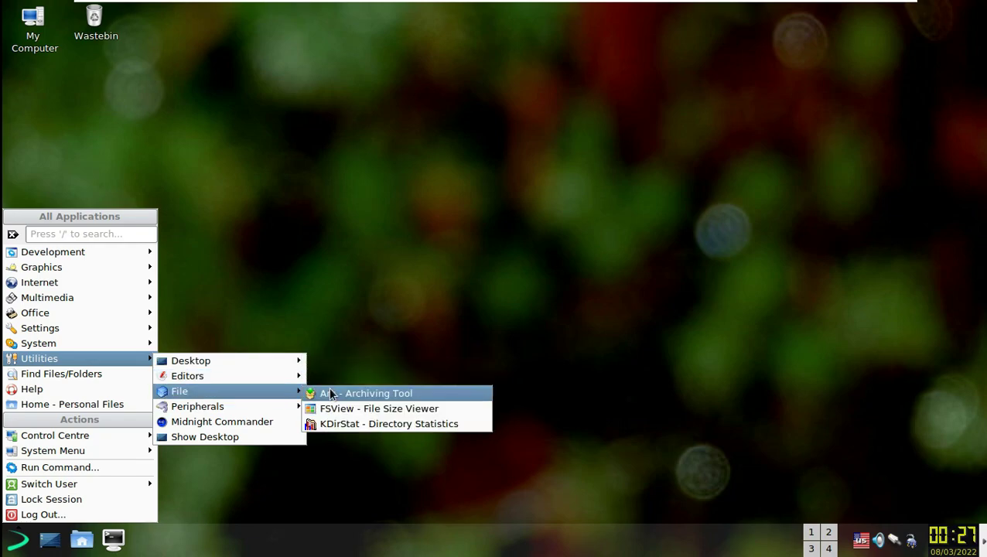
mouse_move(291, 408)
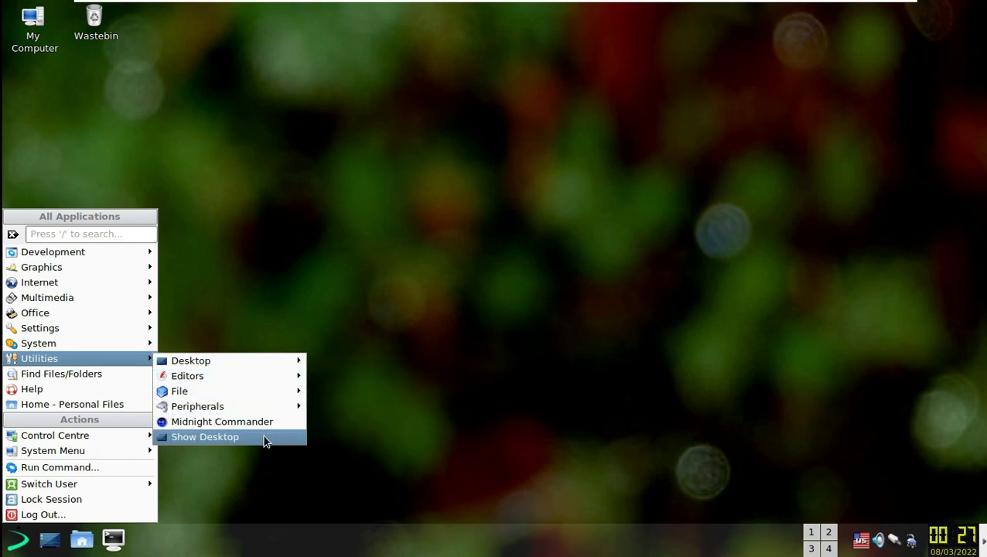
mouse_move(128, 434)
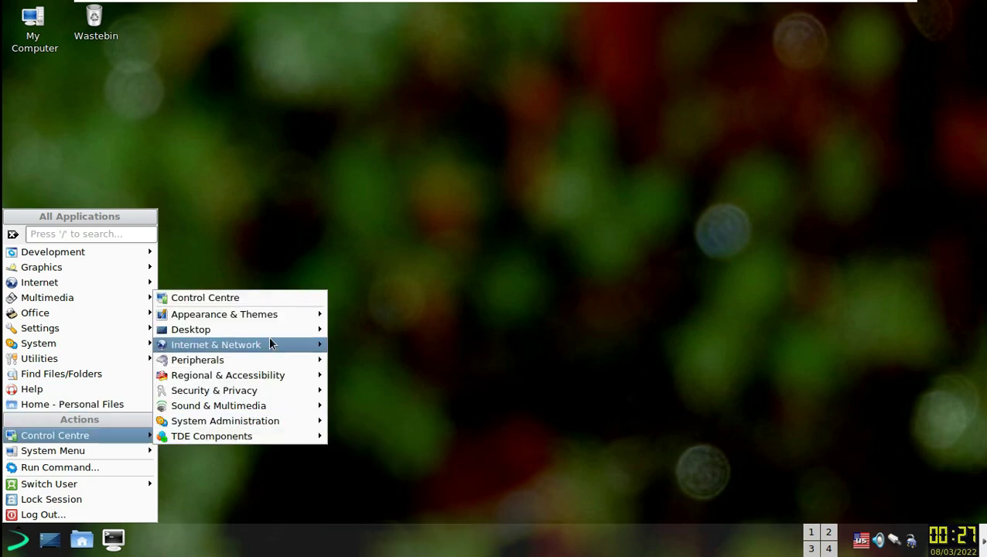
mouse_move(284, 342)
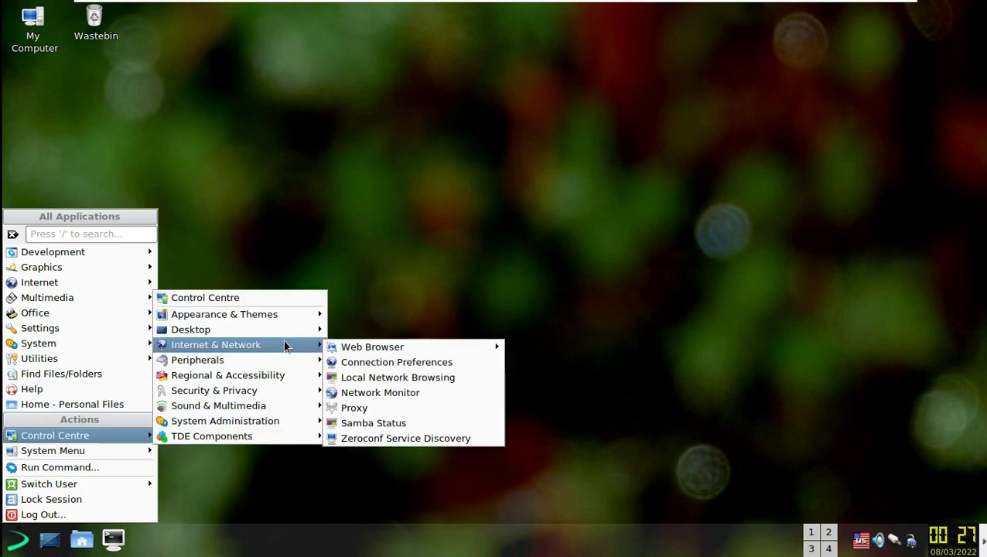
mouse_move(297, 361)
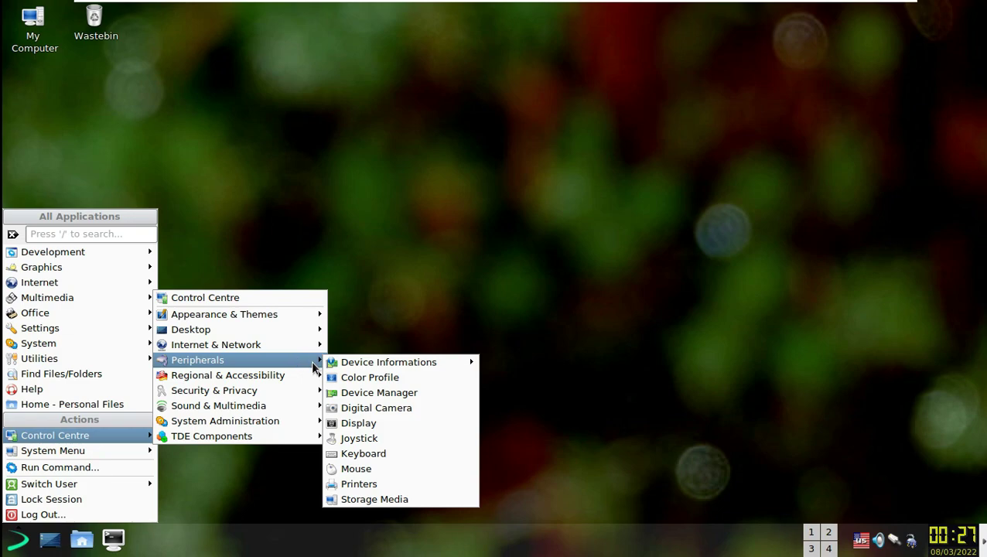
mouse_move(331, 367)
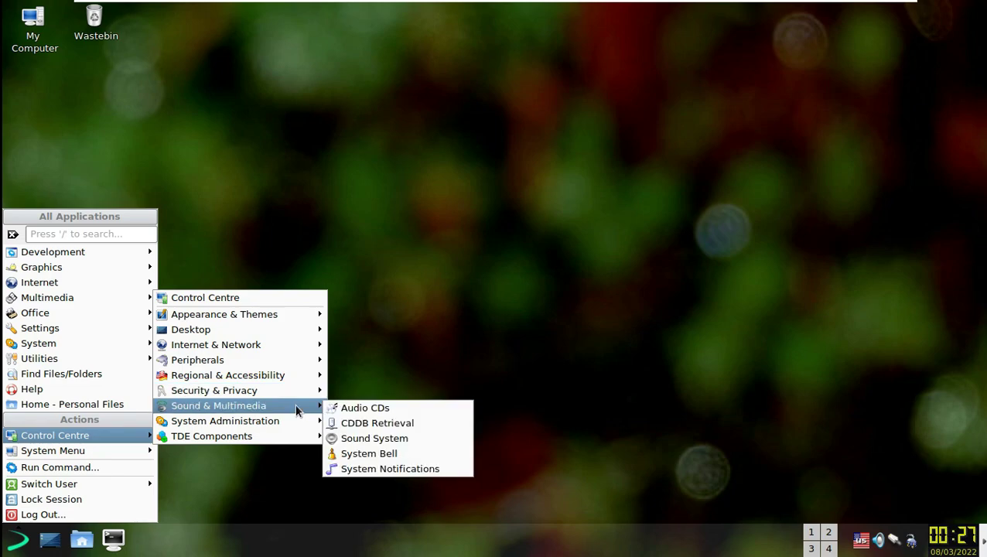
mouse_move(295, 425)
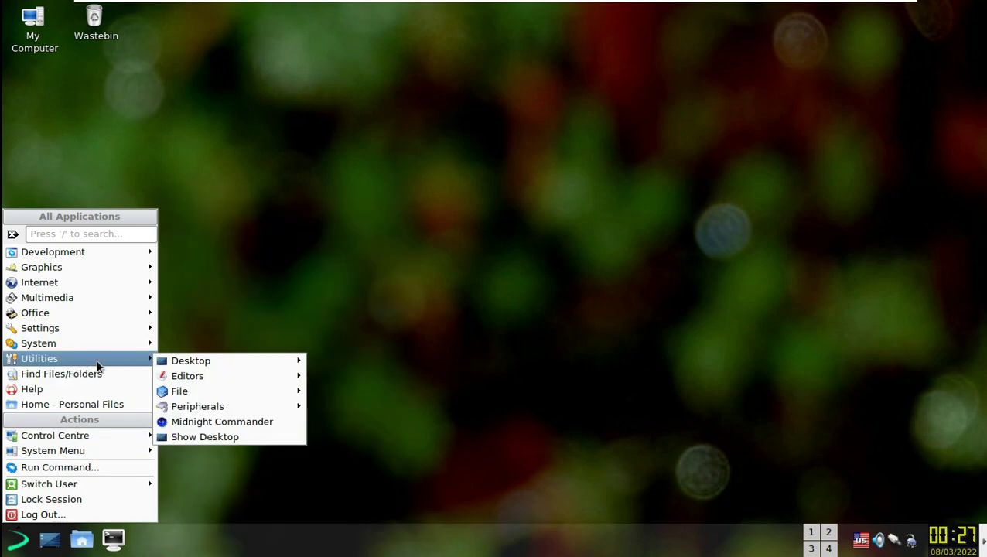
- Open the Control Centre's Background settings and apply the Dolomiti Cimerlo wallpaper
mouse_move(53, 434)
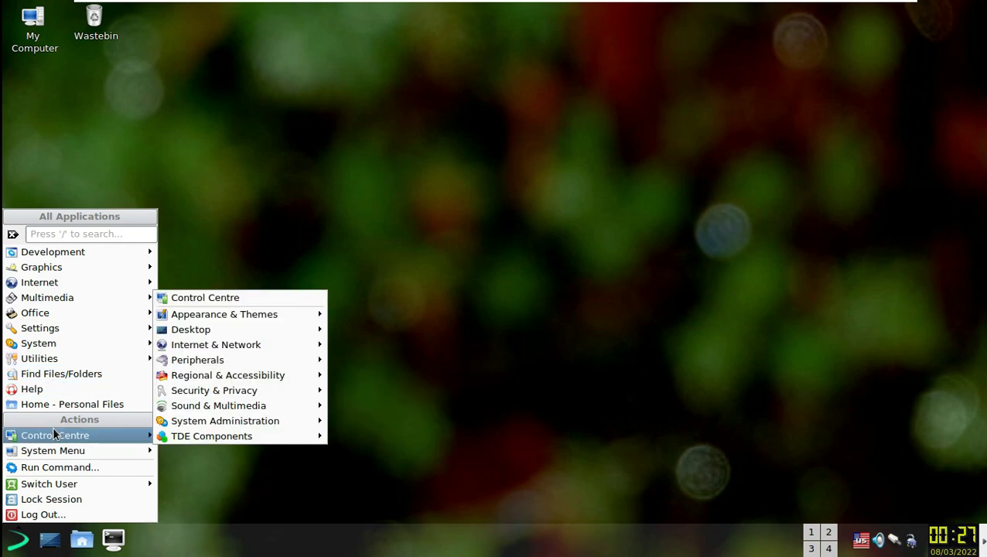
left_click(296, 299)
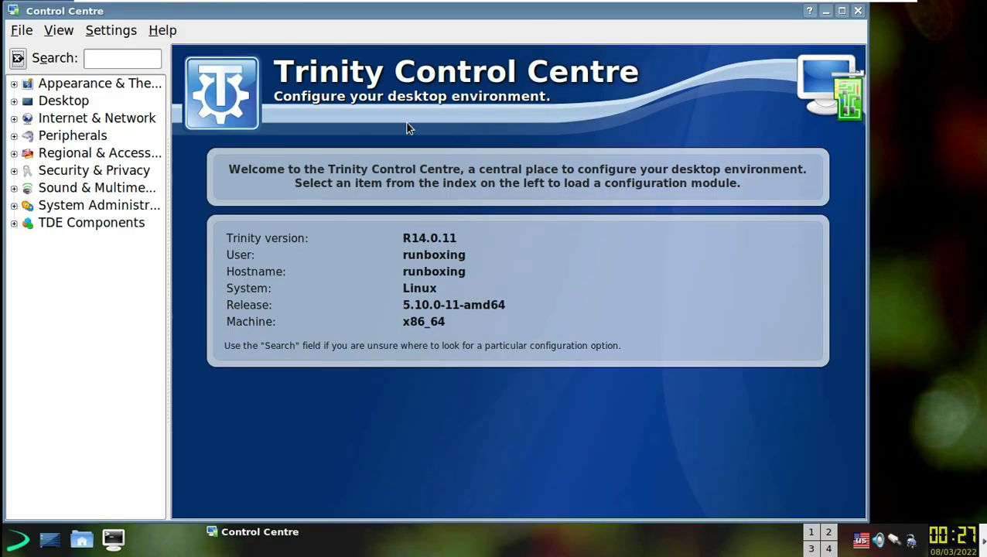
left_click(80, 85)
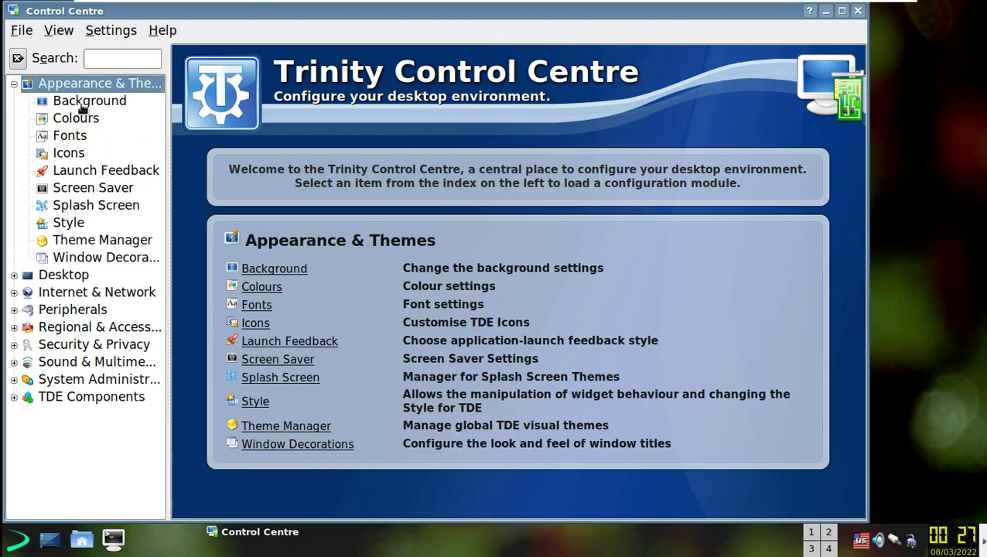
left_click(82, 105)
left_click(589, 147)
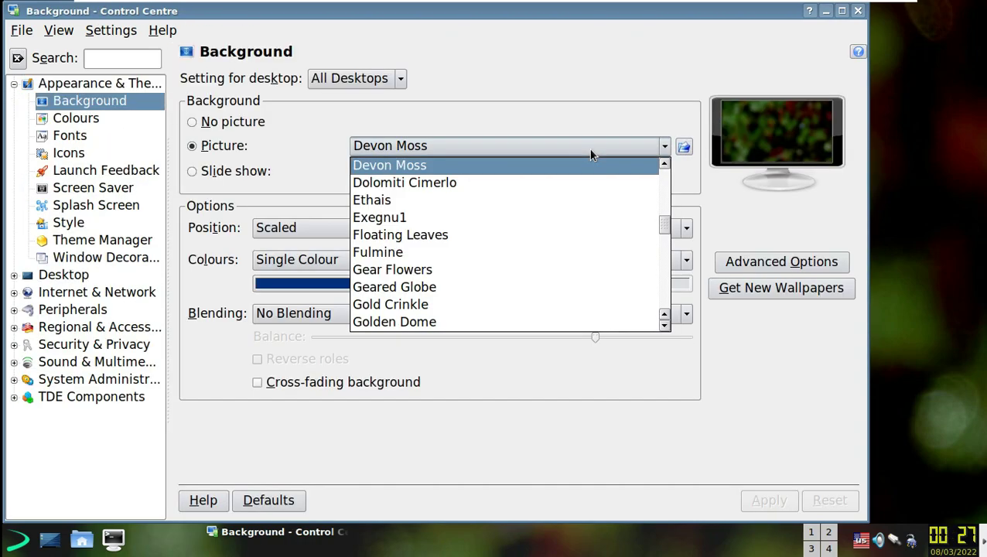
left_click(579, 181)
left_click(769, 500)
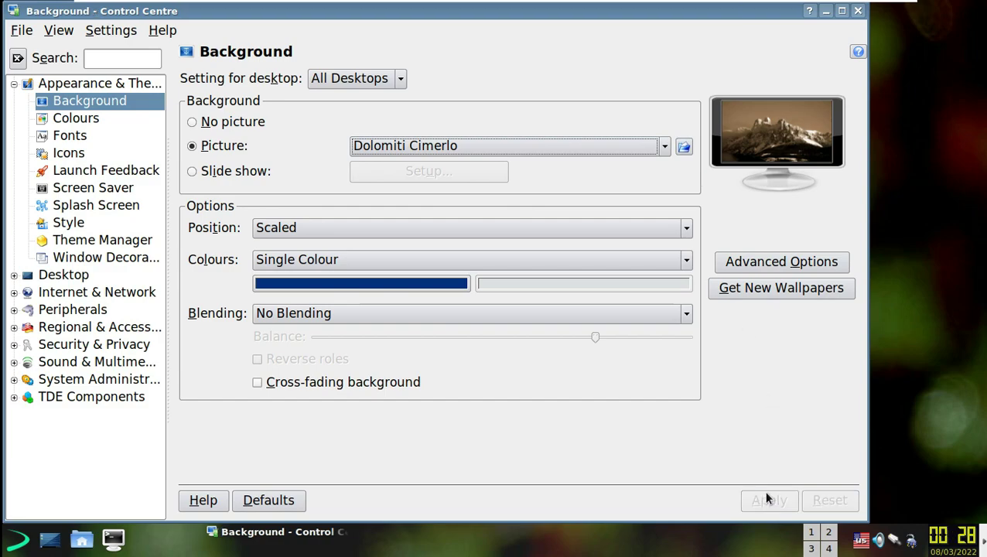
- Try the Floating Leaves and Harbour Bridge wallpapers, then apply Kraftwurm
left_click(587, 148)
left_click(586, 194)
left_click(575, 146)
left_click(550, 196)
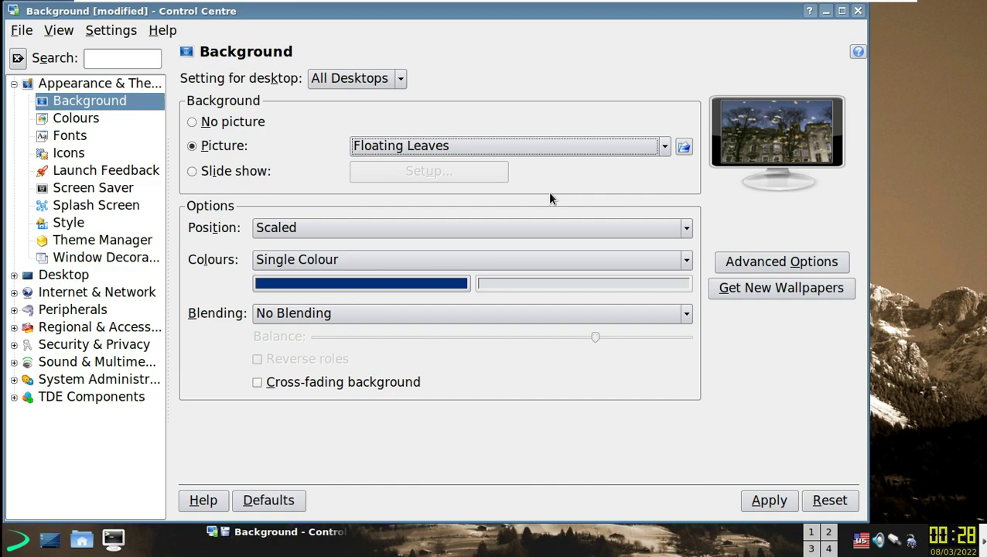
left_click(555, 149)
left_click(542, 287)
left_click(577, 151)
left_click(534, 253)
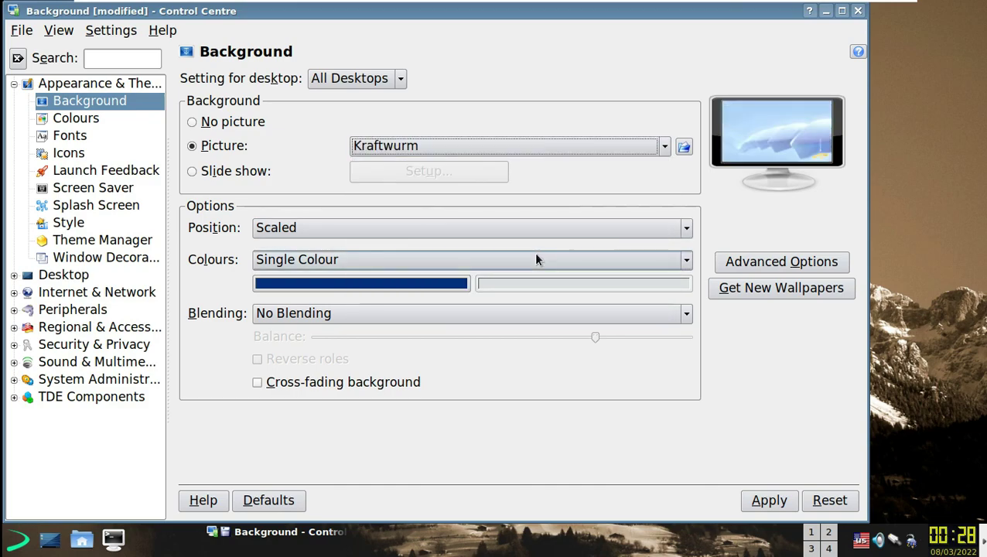
left_click(771, 498)
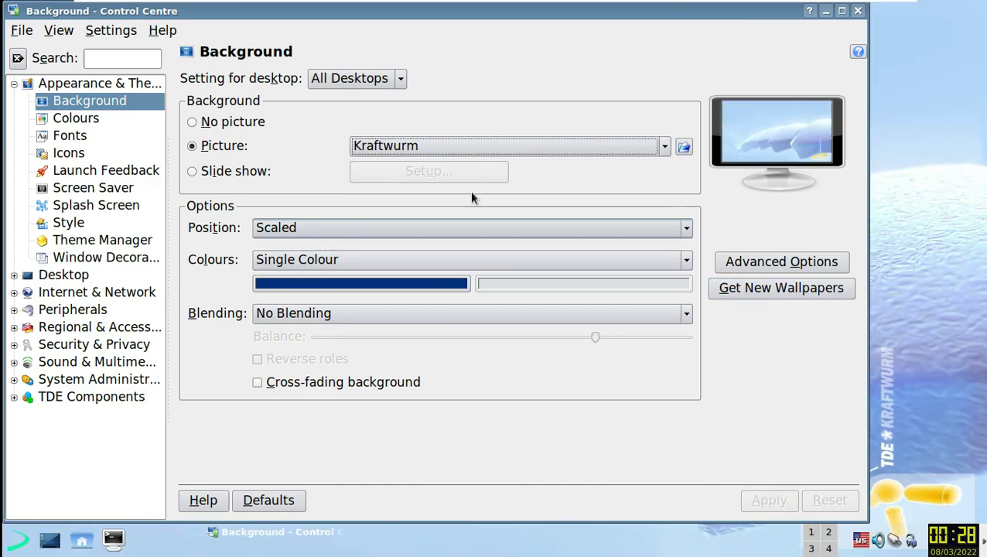
- Set and apply a teal background colour
left_click(335, 284)
mouse_move(338, 166)
left_mouse_down()
mouse_move(308, 167)
mouse_move(326, 162)
left_mouse_up()
left_click(526, 371)
left_click(770, 501)
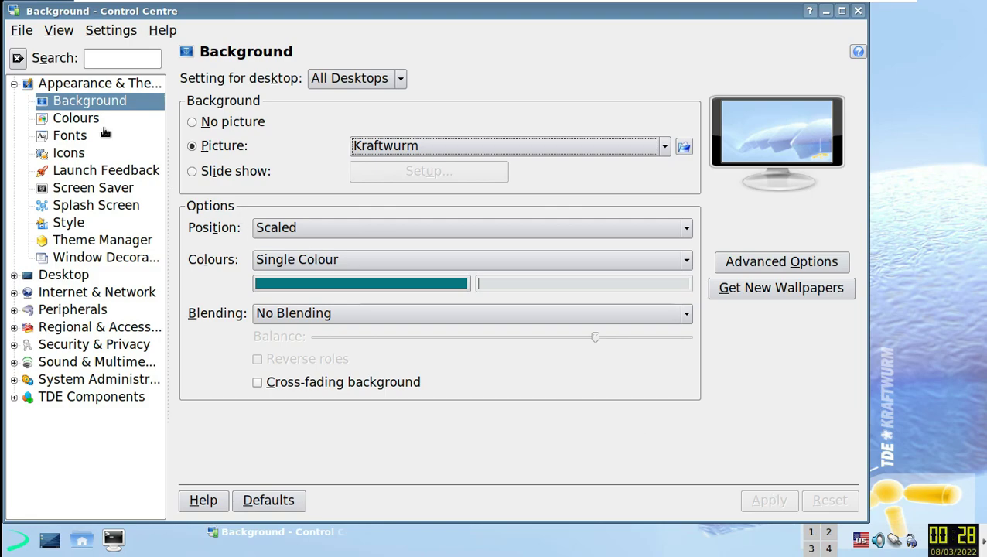
- Step through the Colours, Fonts and Icons pages to the Launch Feedback settings
left_click(96, 121)
left_click(89, 136)
left_click(97, 152)
left_click(97, 170)
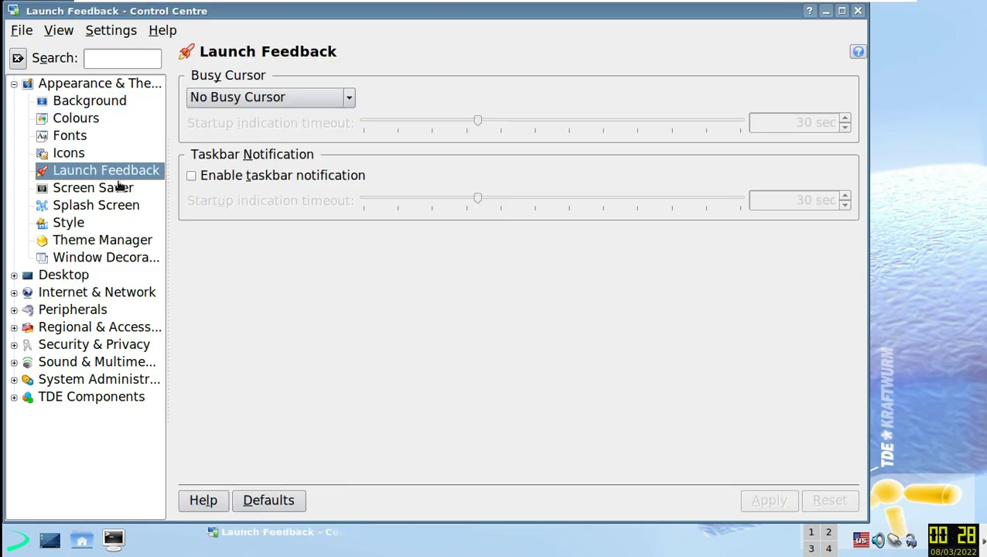
- Preview the splash themes from FingerPrint through TDE-Classic in Splash Screen settings
left_click(120, 188)
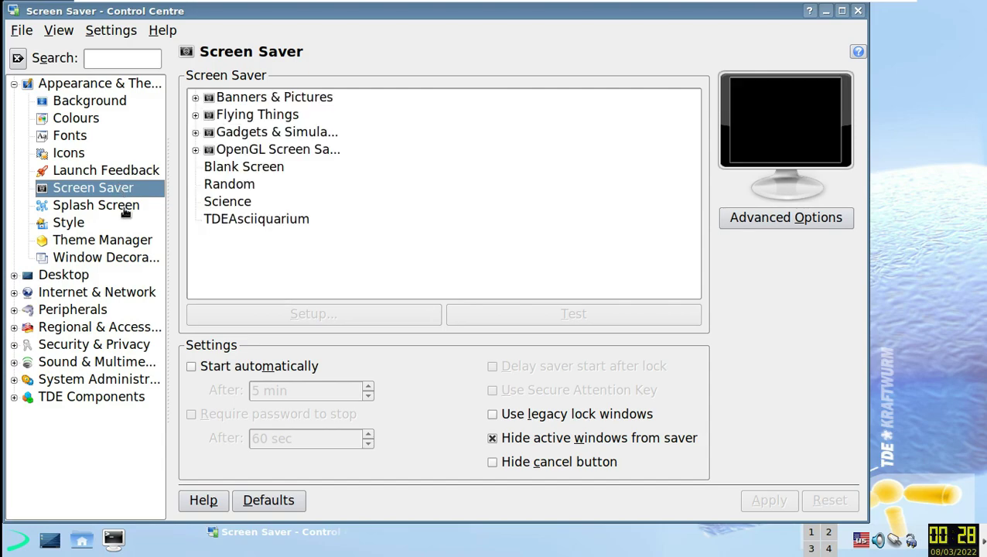
left_click(126, 207)
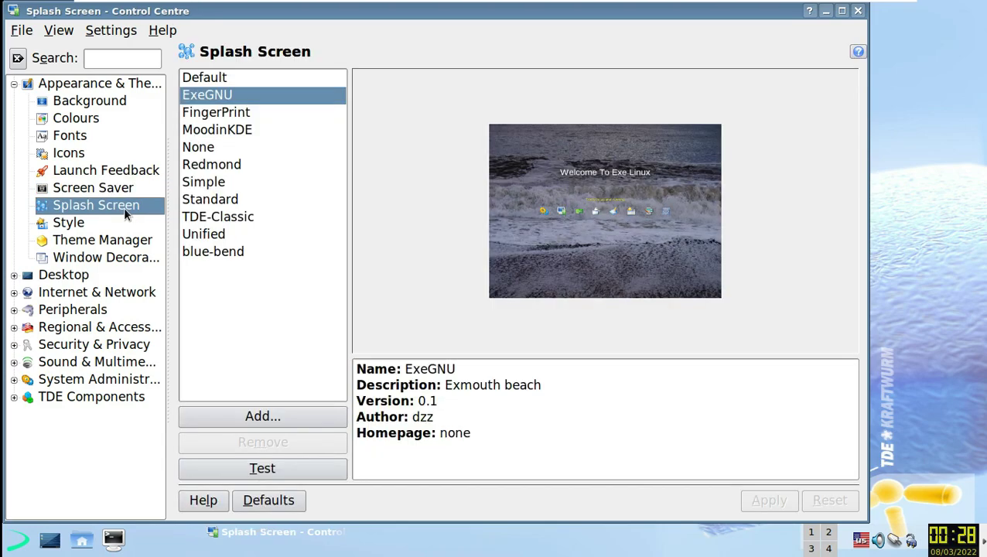
left_click(221, 116)
left_click(230, 131)
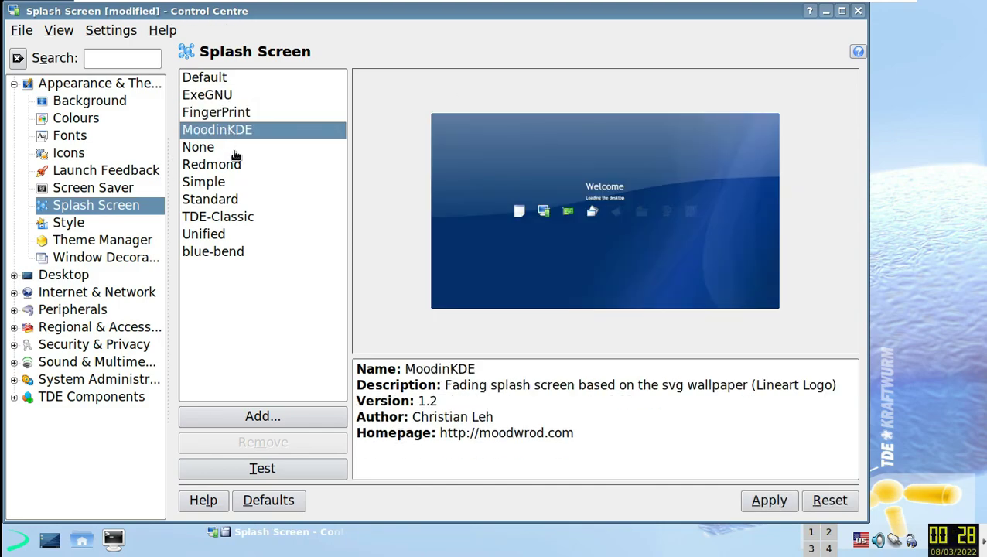
left_click(234, 149)
left_click(233, 166)
left_click(232, 198)
left_click(232, 182)
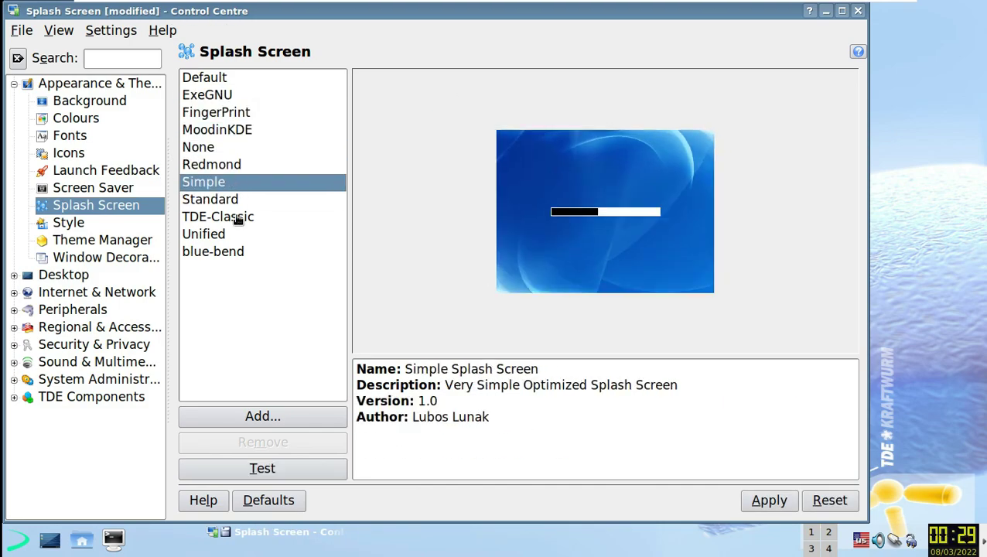
left_click(237, 218)
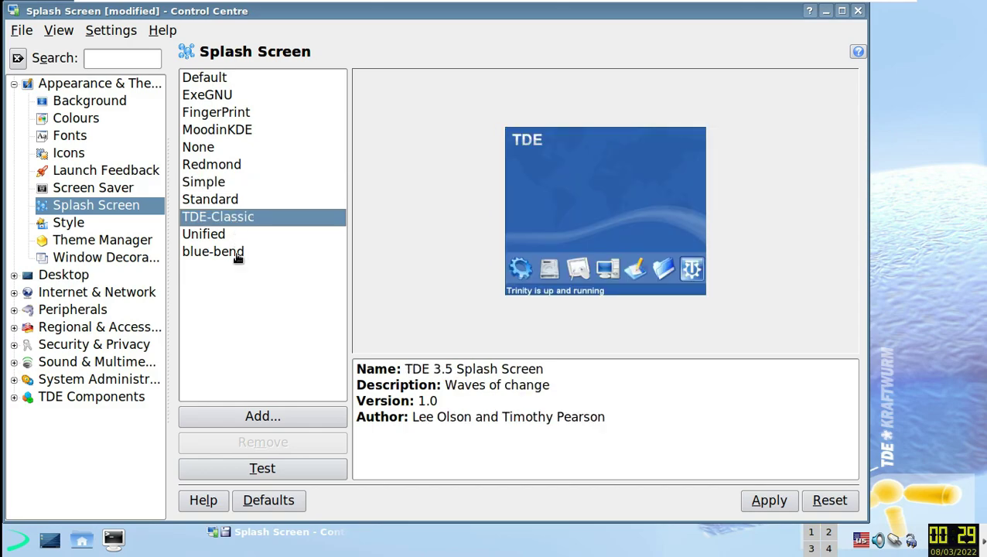
- Preview blue-bend, Standard, Simple and Redmond, then apply MoodinKDE as the splash screen
left_click(234, 254)
left_click(187, 204)
left_click(207, 184)
left_click(232, 165)
left_click(247, 128)
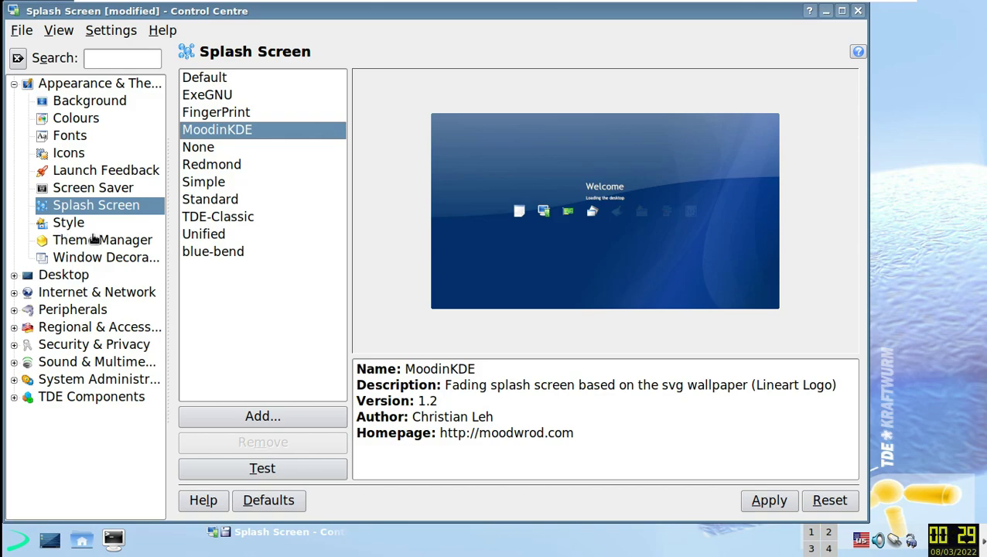
left_click(75, 223)
left_click(316, 307)
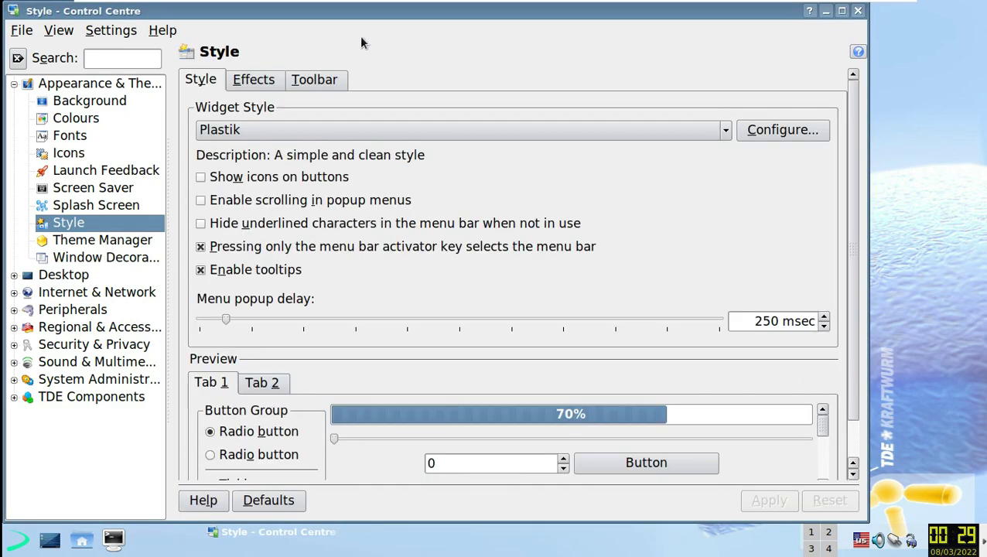
- Look over the Style settings' Effects and Toolbar tabs
left_click(255, 79)
left_click(315, 80)
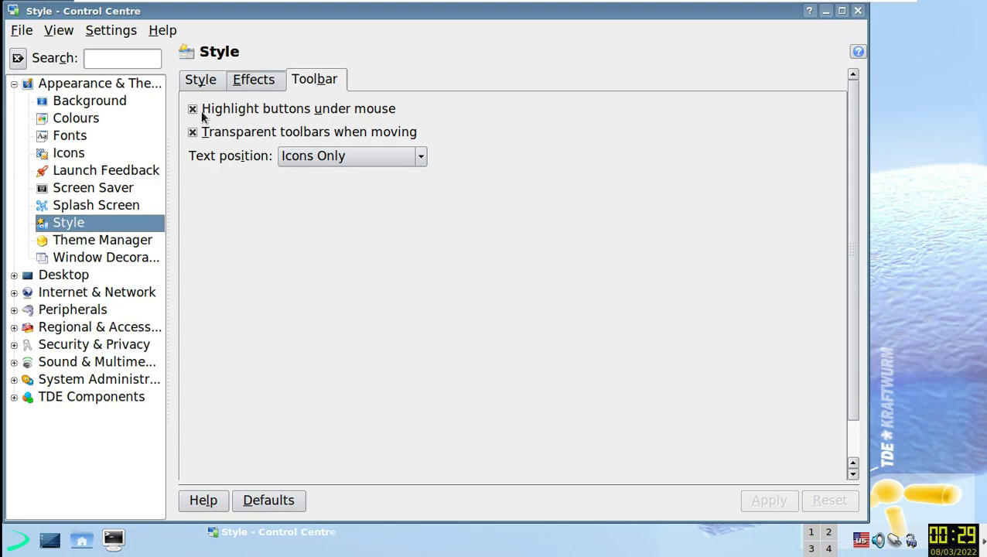
left_click(120, 242)
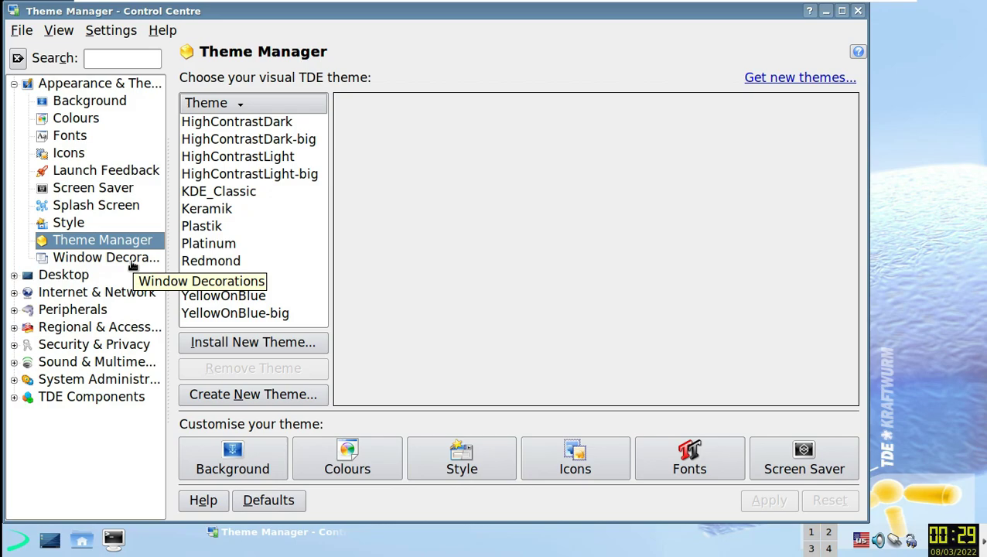
- Preview Keramik, YellowOnBlue, Sunshine, Platinum and HighContrastDark-big themes, then answer the unsaved-changes prompt
left_click(275, 208)
left_click(245, 312)
left_click(246, 295)
left_click(240, 278)
left_click(232, 244)
left_click(232, 209)
left_click(240, 178)
left_click(258, 140)
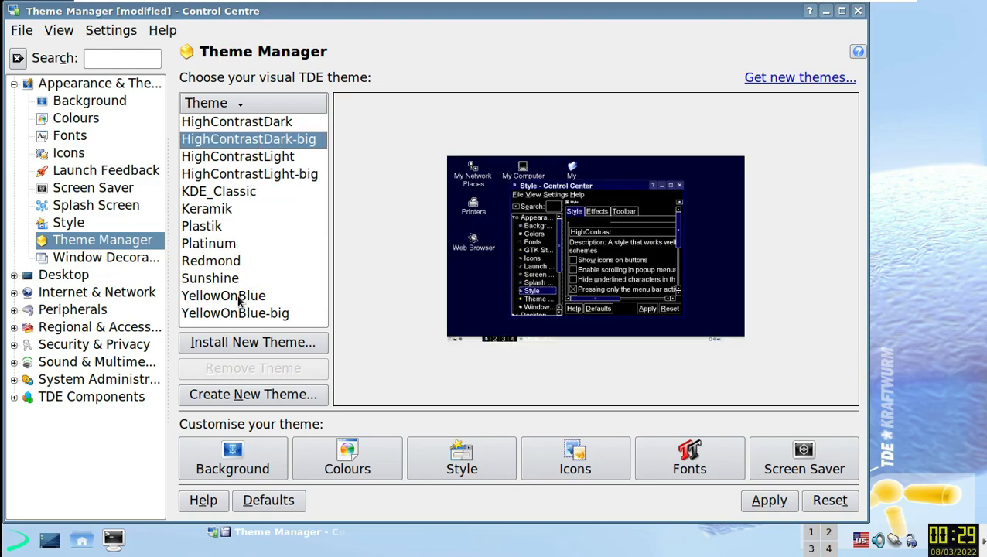
left_click(240, 313)
left_click(92, 262)
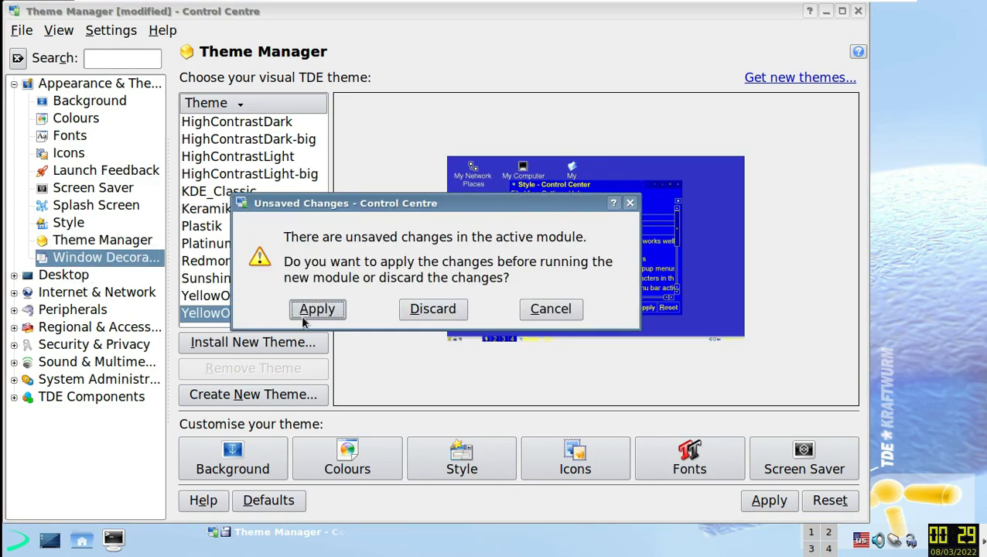
left_click(310, 311)
- Expand Desktop and Internet & Network, viewing Local Network Browsing, Network Monitor, Proxy and Samba Status
left_click(17, 275)
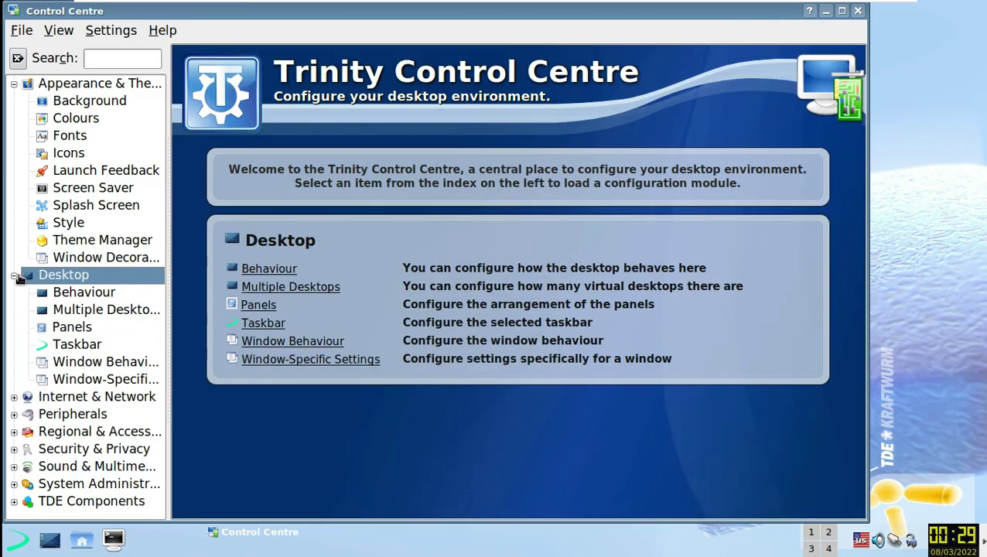
left_click(14, 397)
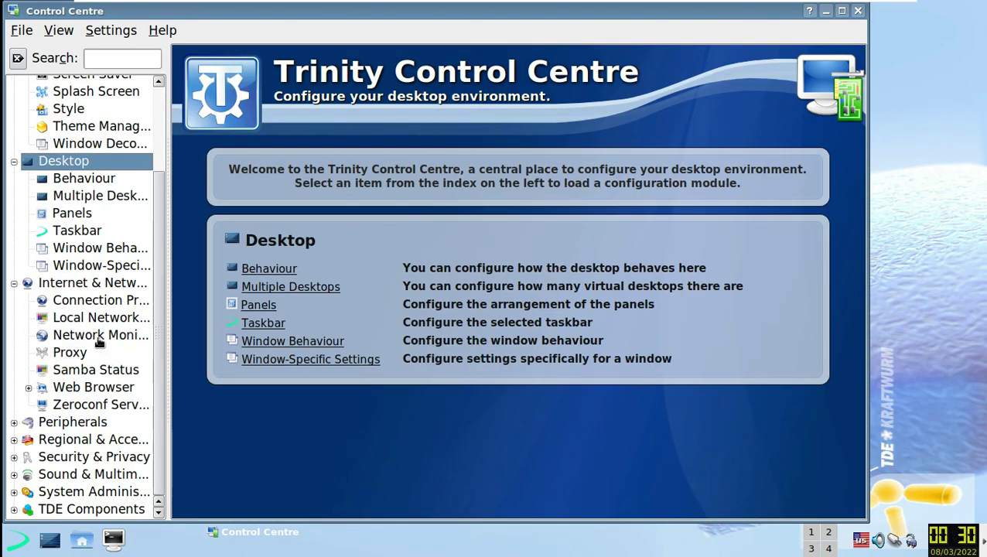
left_click(101, 317)
left_click(104, 337)
left_click(99, 355)
left_click(103, 371)
left_click(107, 388)
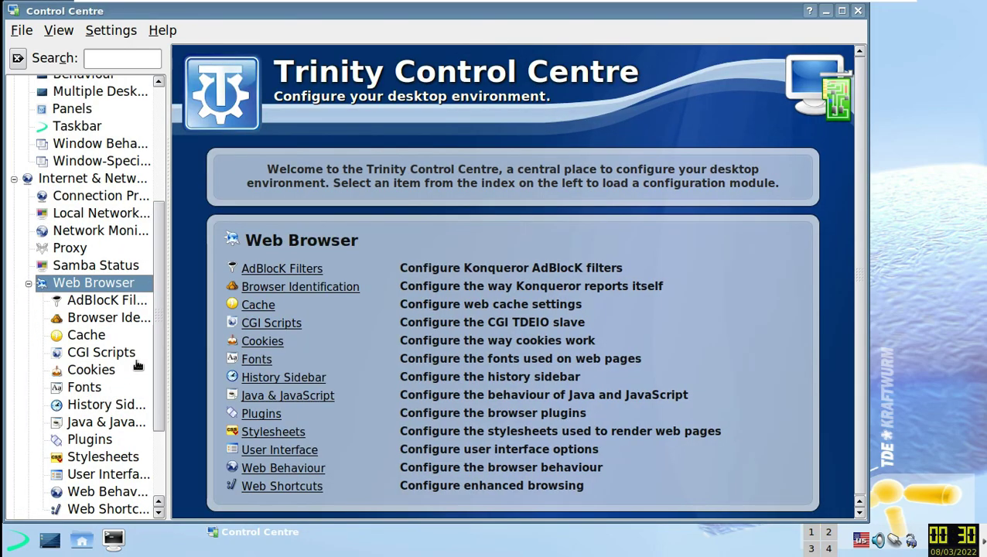
scroll(130, 387, "down", 2)
- Expand Peripherals and view Color Profile, Device Manager and Device Informations
left_click(71, 422)
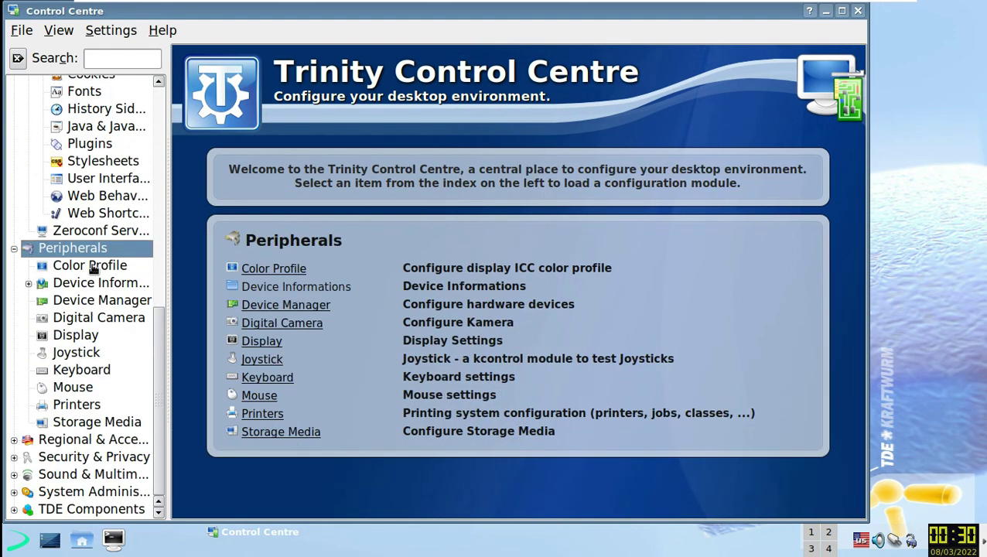
left_click(93, 265)
left_click(105, 301)
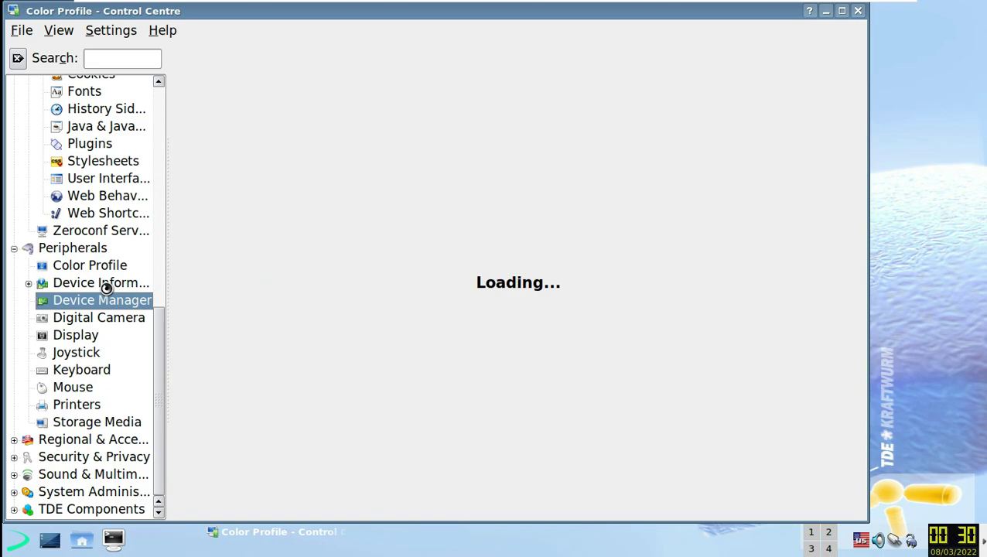
key("Up")
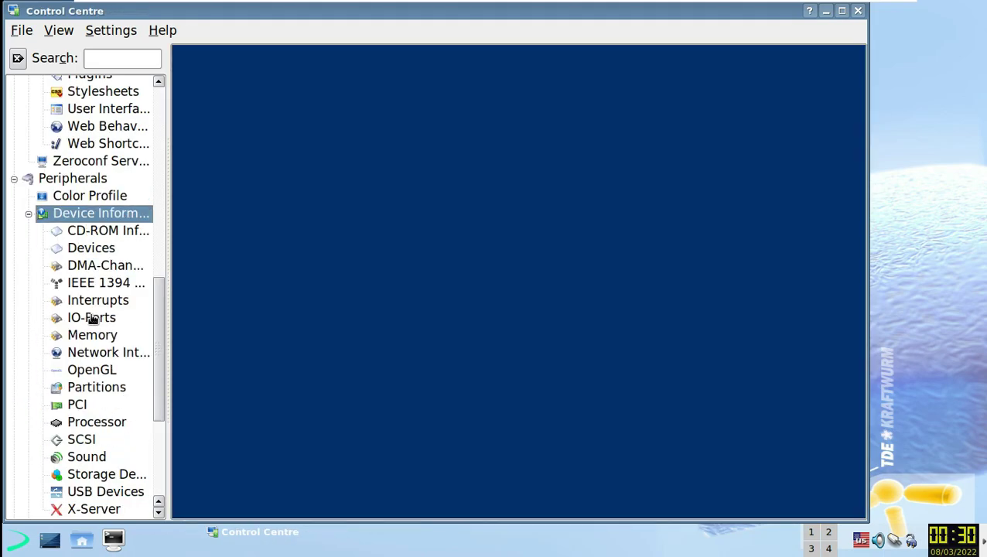
scroll(511, 310, "down", 2)
scroll(159, 389, "down", 4)
- Expand the remaining categories down to TDE Components, then close the Control Centre
left_click(14, 439)
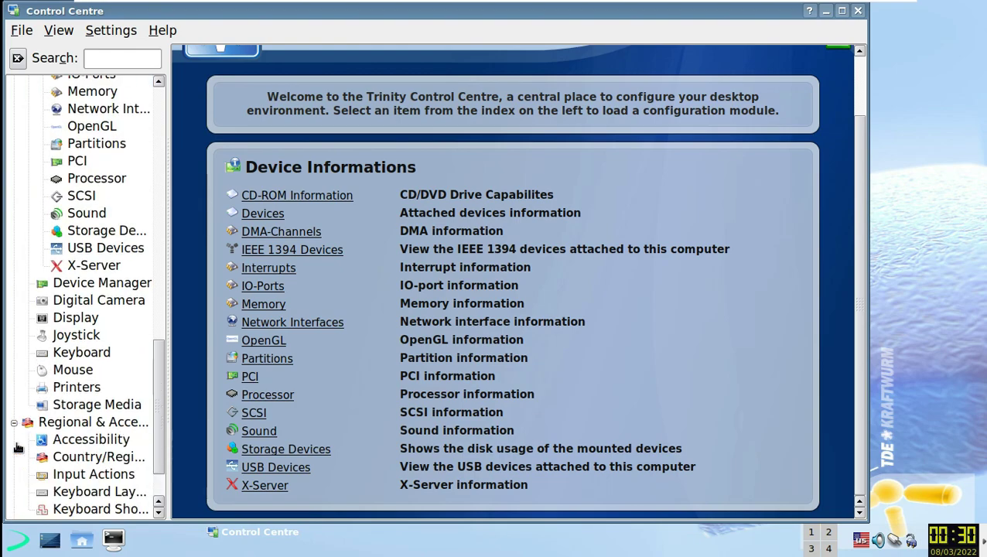
left_click(14, 458)
scroll(89, 416, "down", 1)
left_click(14, 482)
scroll(84, 419, "down", 1)
left_click(14, 492)
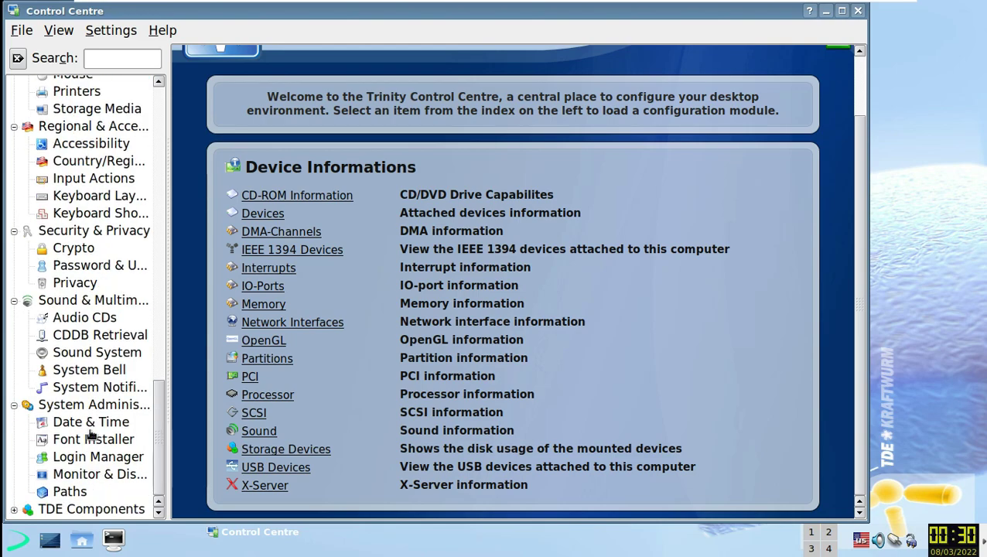
left_click(14, 509)
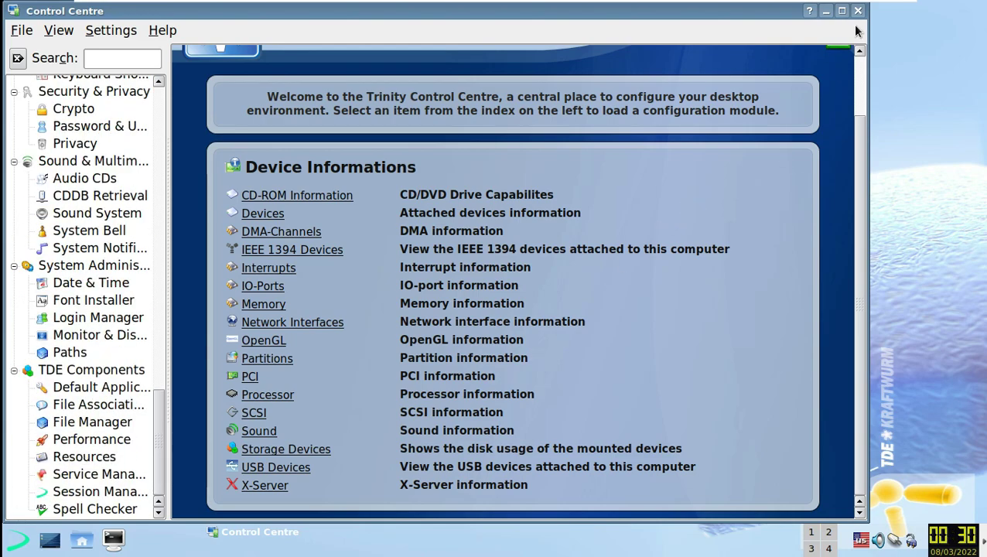
left_click(858, 11)
- Dismiss the desktop context menu and launch Firefox ESR from the K menu's Internet submenu
right_click(381, 154)
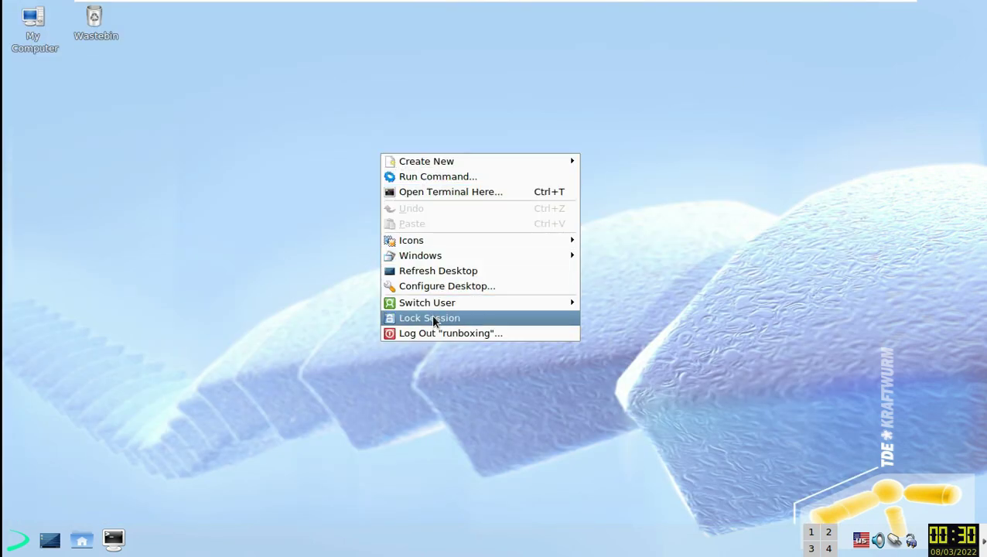
left_click(153, 386)
left_click(18, 539)
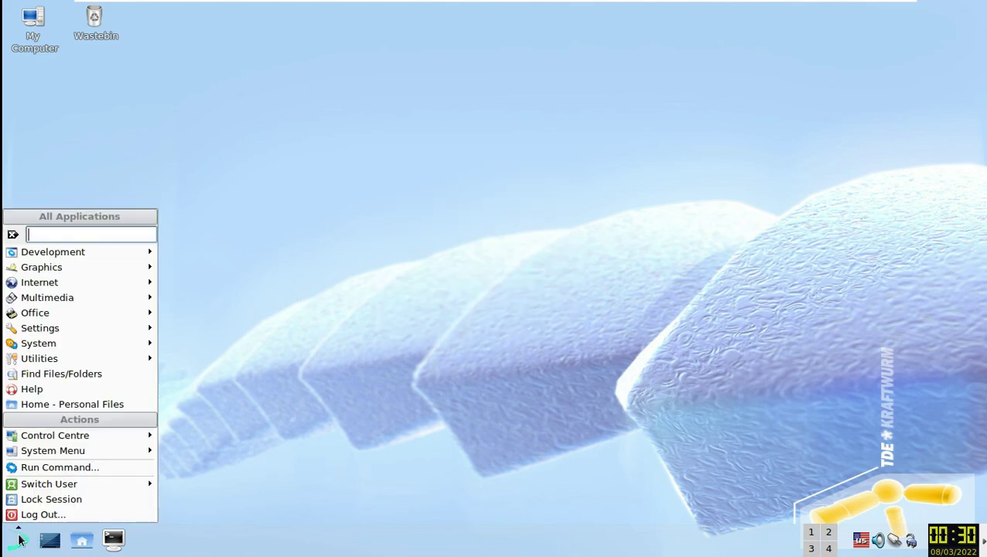
mouse_move(103, 439)
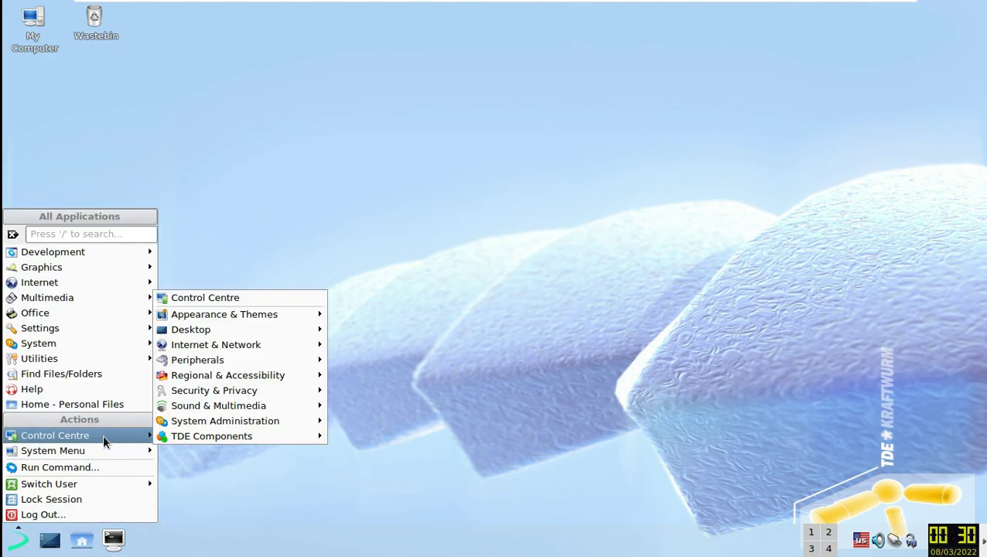
mouse_move(288, 333)
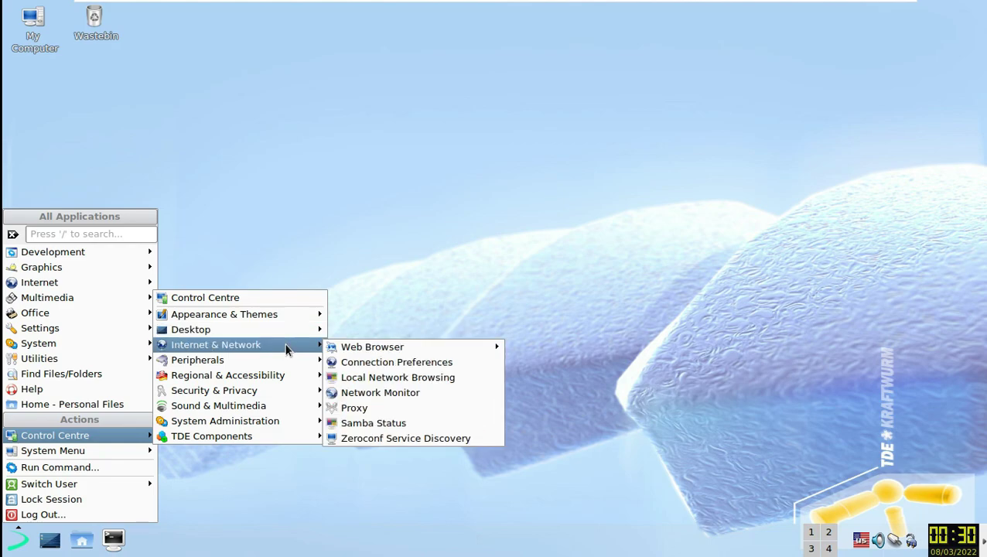
mouse_move(236, 426)
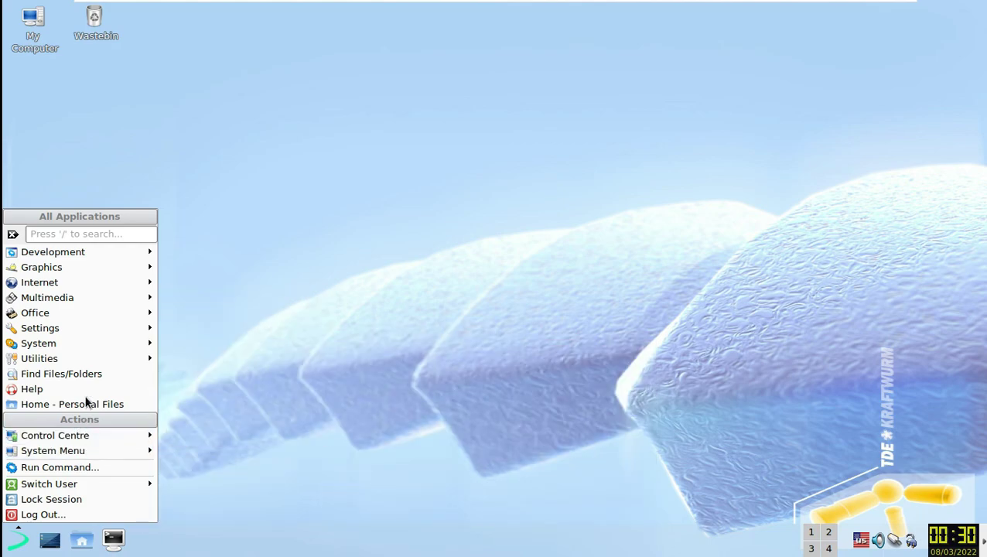
mouse_move(140, 283)
left_click(197, 302)
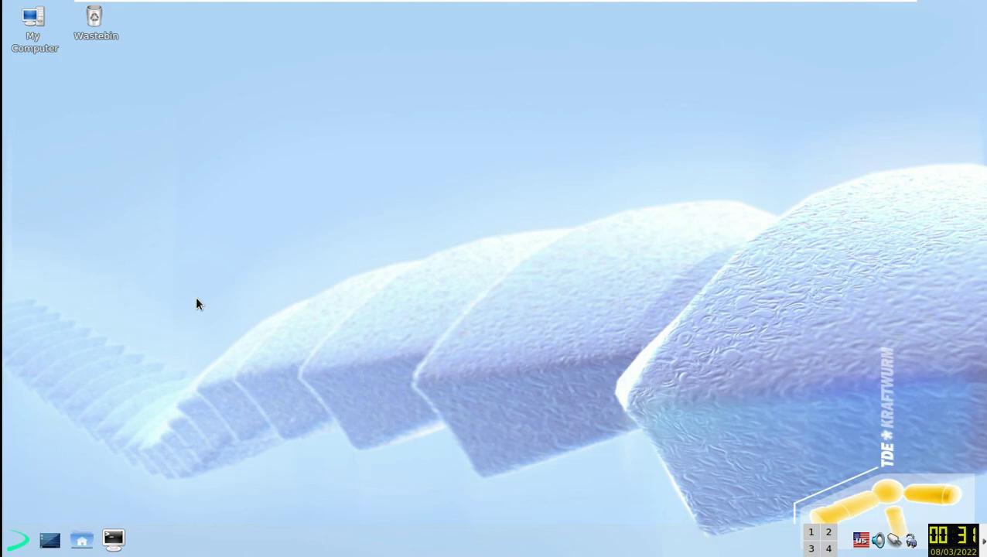
- Open and dismiss the desktop context menu again while Firefox loads
right_click(370, 182)
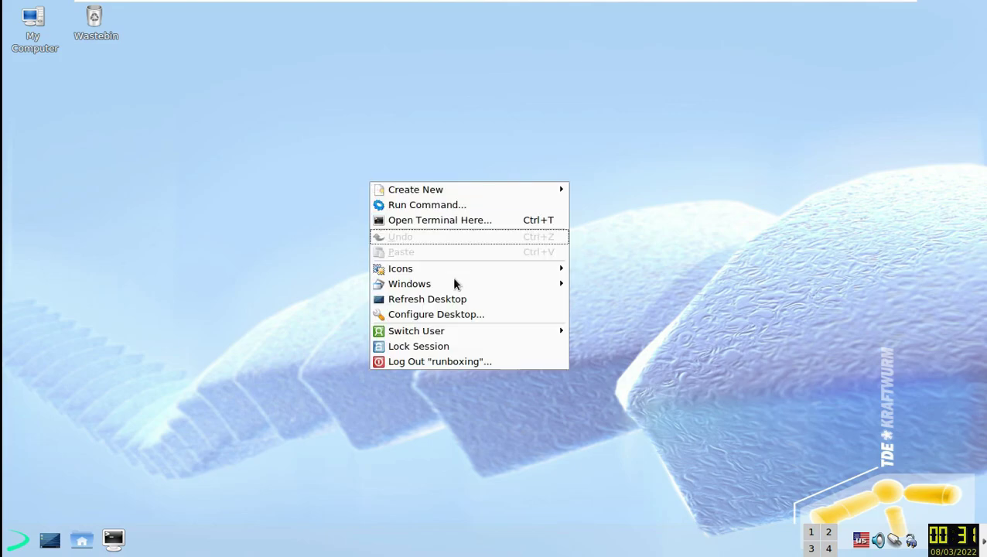
left_click(188, 261)
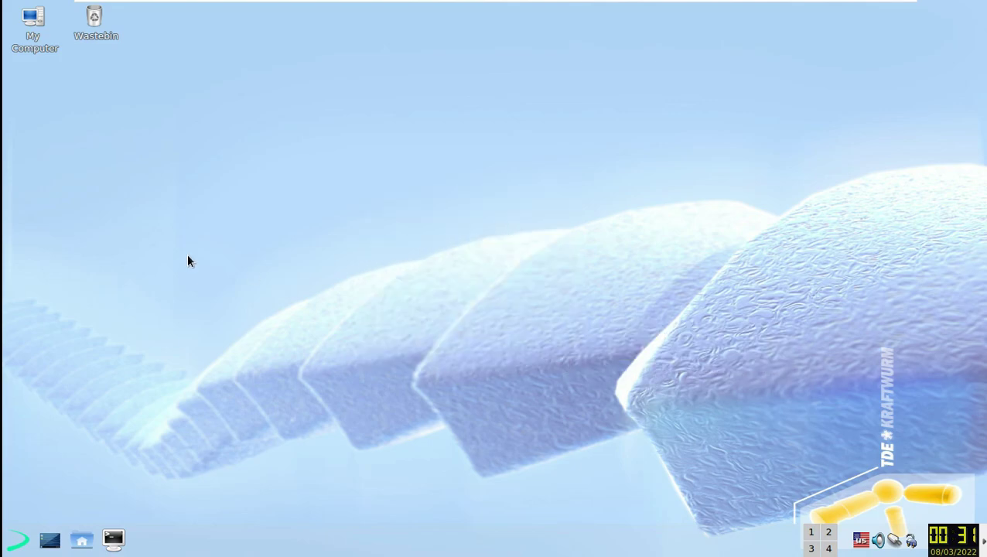
left_click(23, 539)
- Check the installed Firefox version (91.6.0esr) in About Firefox, then close the Privacy Notice tab
mouse_move(155, 454)
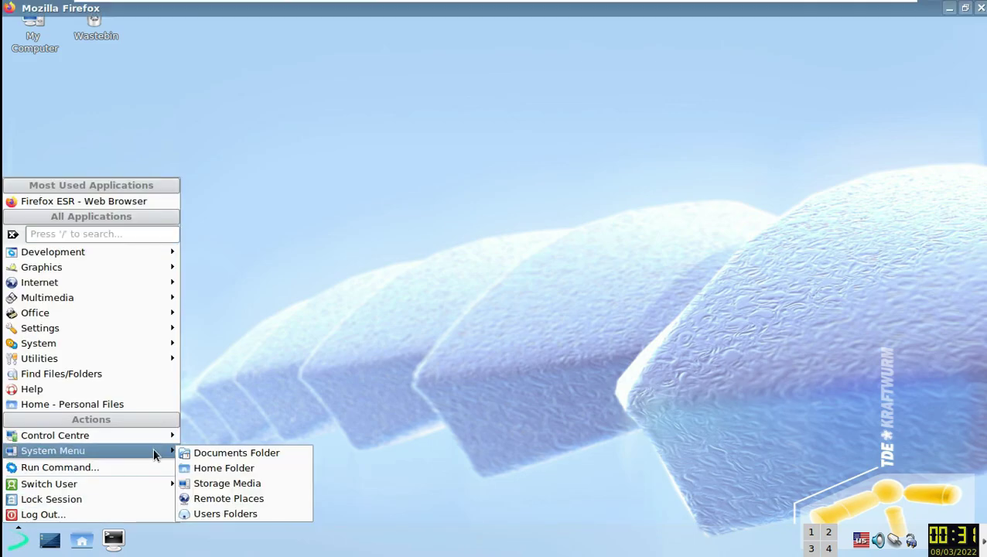
left_click(524, 28)
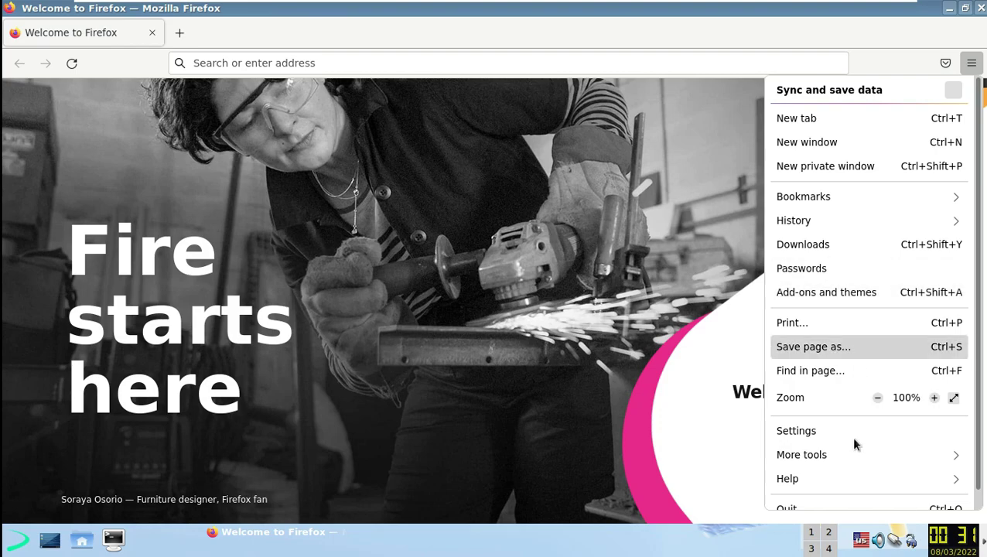
left_click(846, 483)
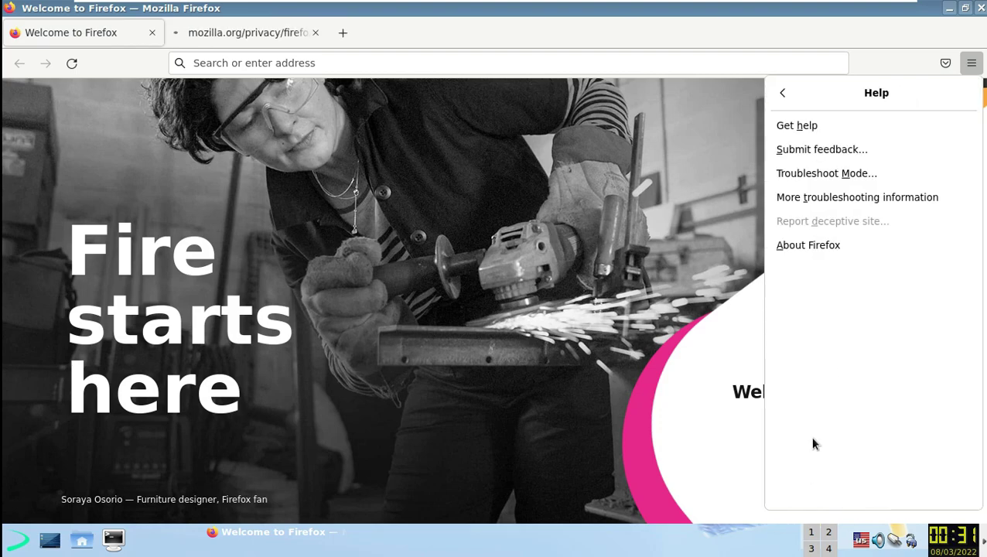
left_click(831, 250)
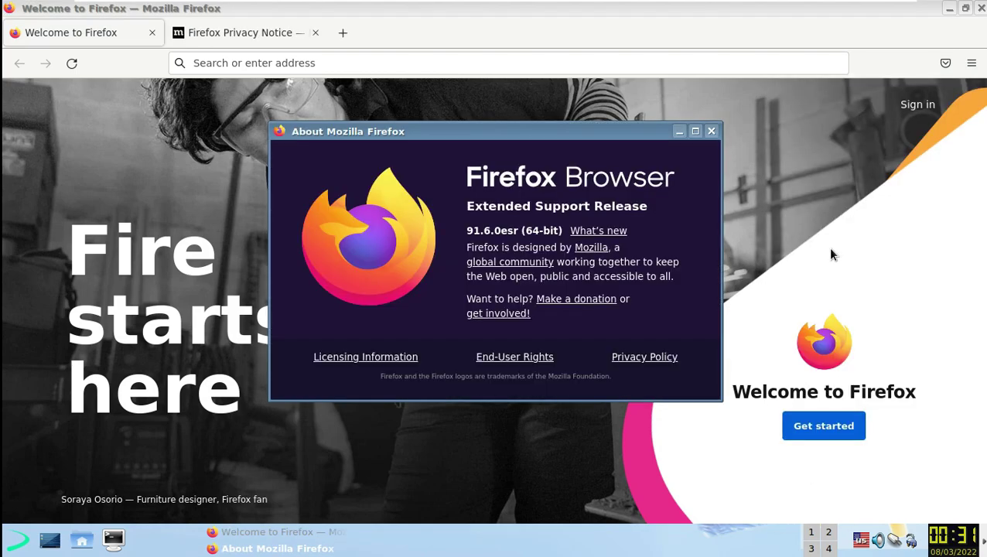
left_click_drag(468, 230, 541, 228)
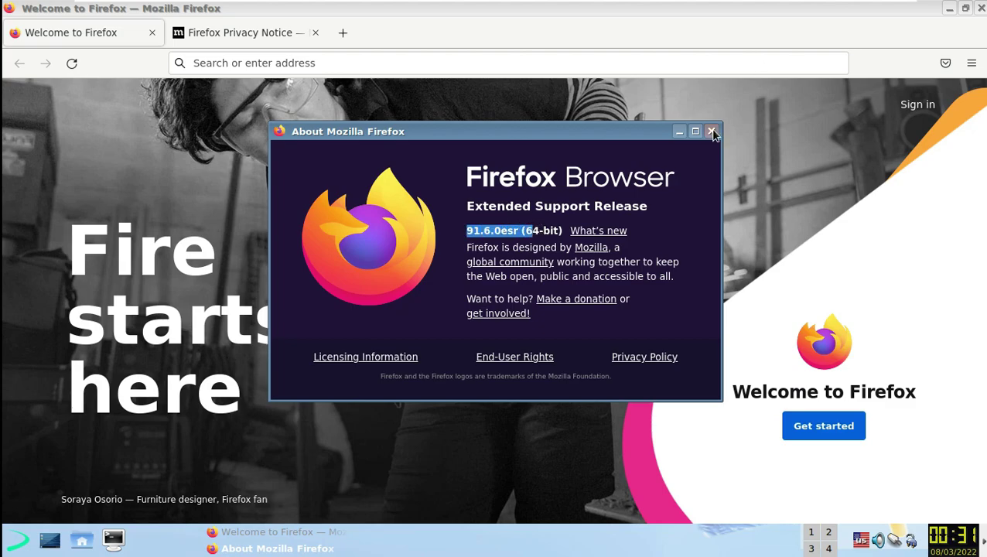
left_click(711, 132)
left_click(315, 33)
- Search Google for 'exelinux' and solve the traffic-light captcha to reach the results
left_click(317, 64)
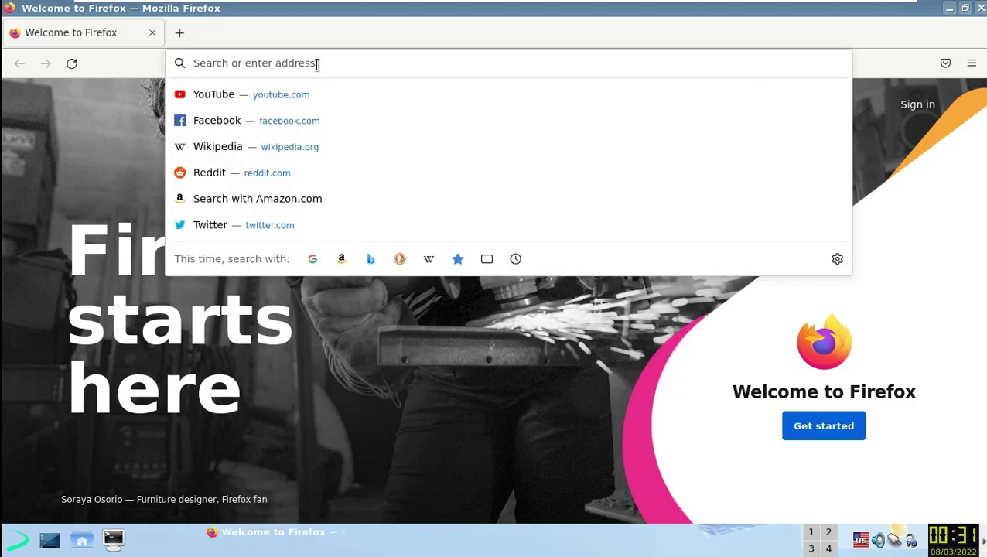
type("distrowatch")
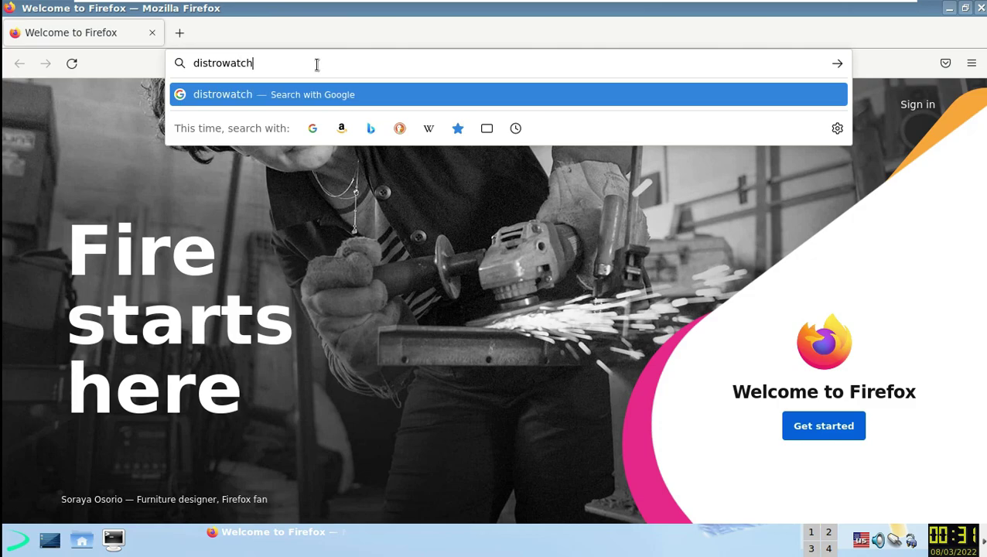
key("ctrl+a")
type("exe")
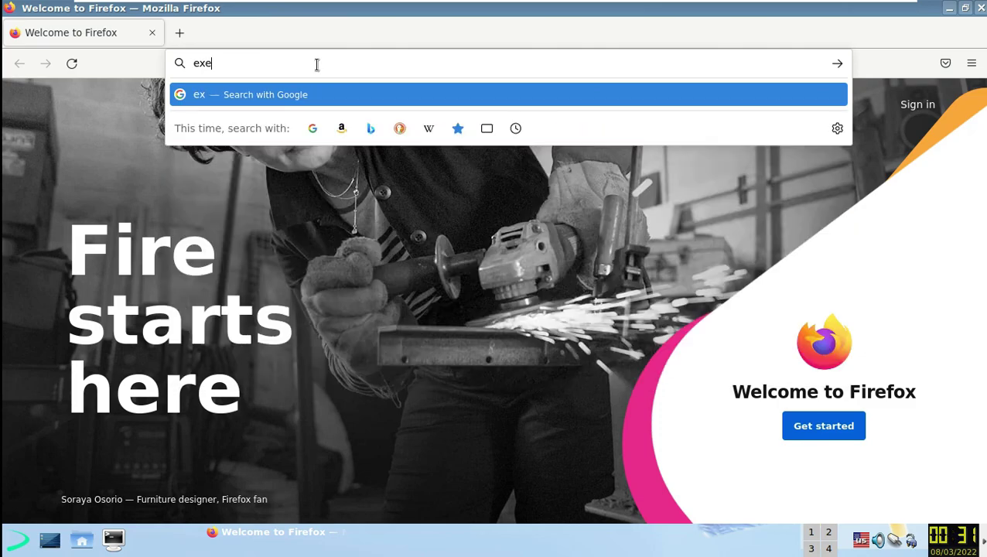
type("linux")
key("Return")
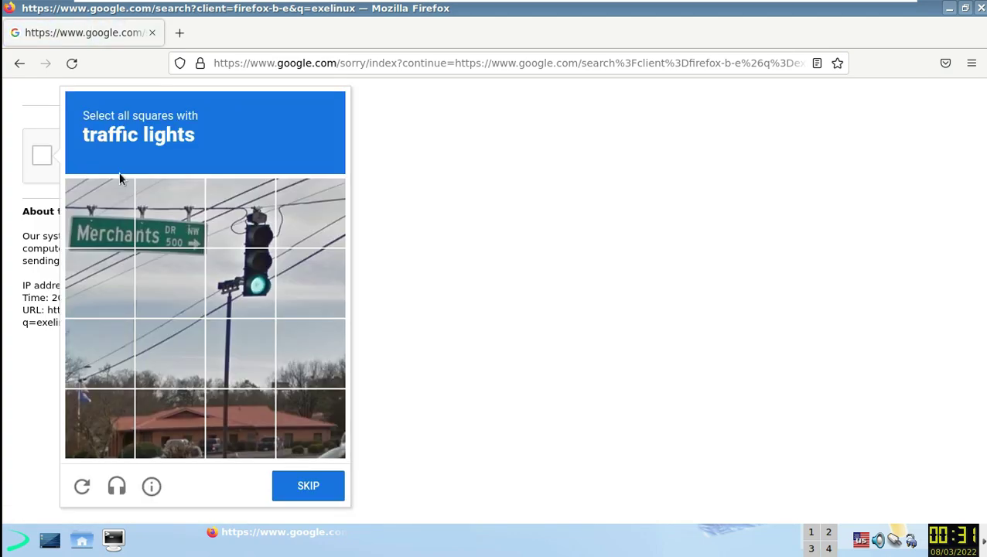
left_click(257, 236)
left_click(259, 285)
left_click(323, 489)
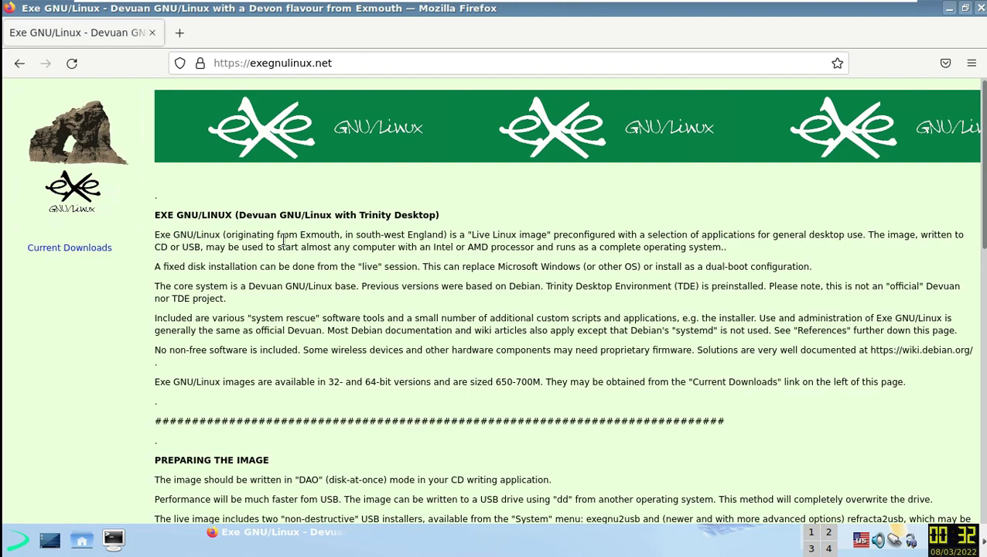
- Open Current Downloads on SourceForge, view the empty pending ISO folder, and close that tab
scroll(358, 262, "down", 10)
scroll(361, 259, "up", 10)
left_click(69, 248)
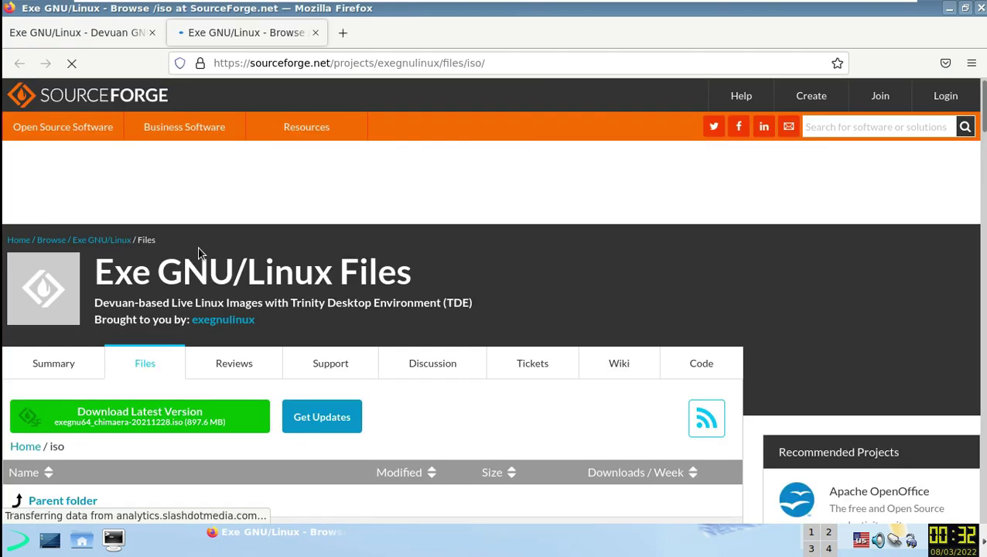
scroll(199, 252, "down", 2)
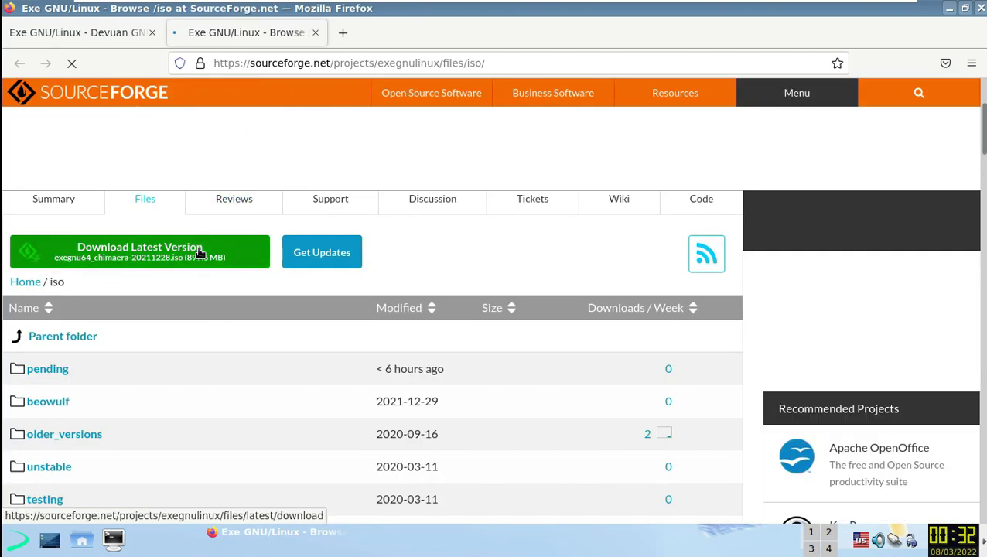
left_click(64, 370)
scroll(73, 356, "down", 3)
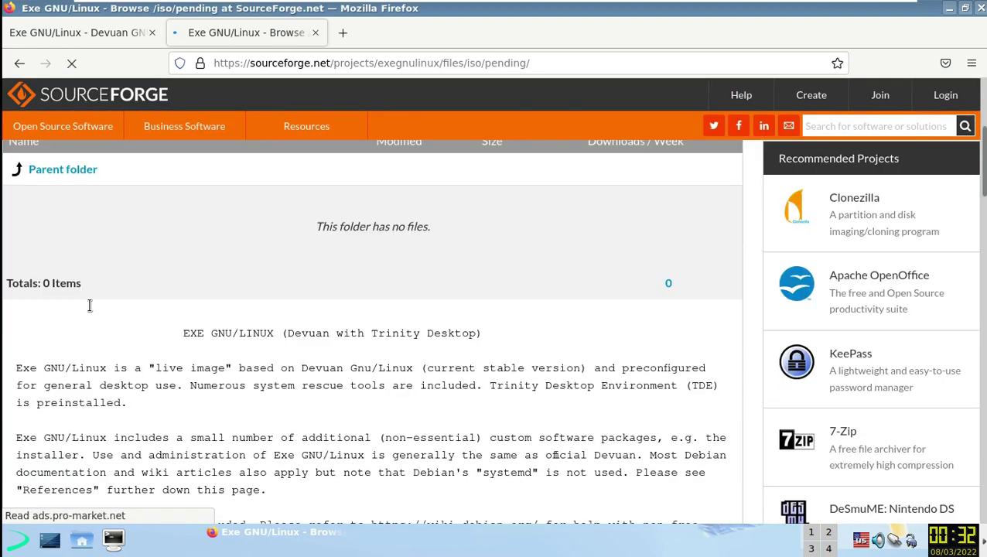
scroll(87, 302, "up", 2)
key("ctrl+w")
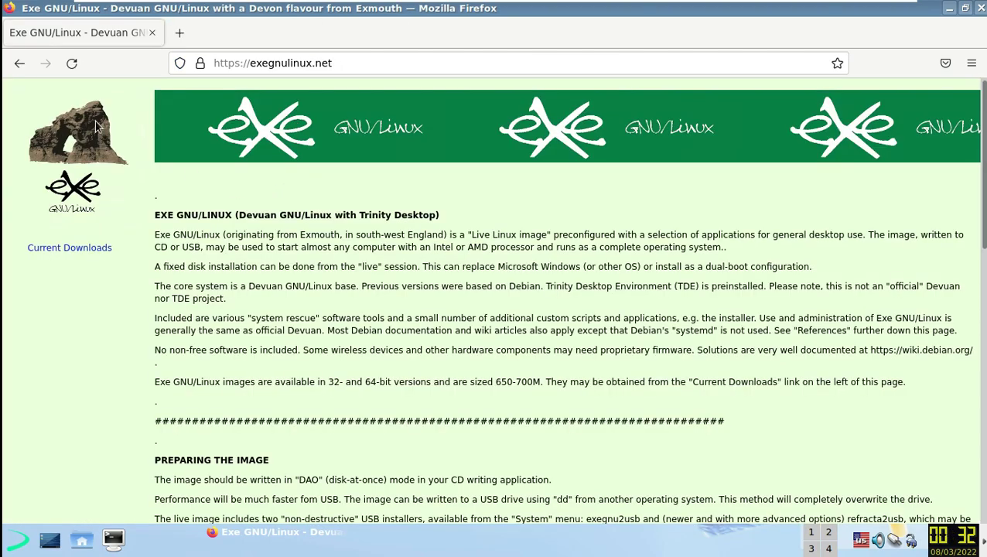
- Go from the Google results to DistroWatch and open the Exe 20220306 download link
left_click(20, 66)
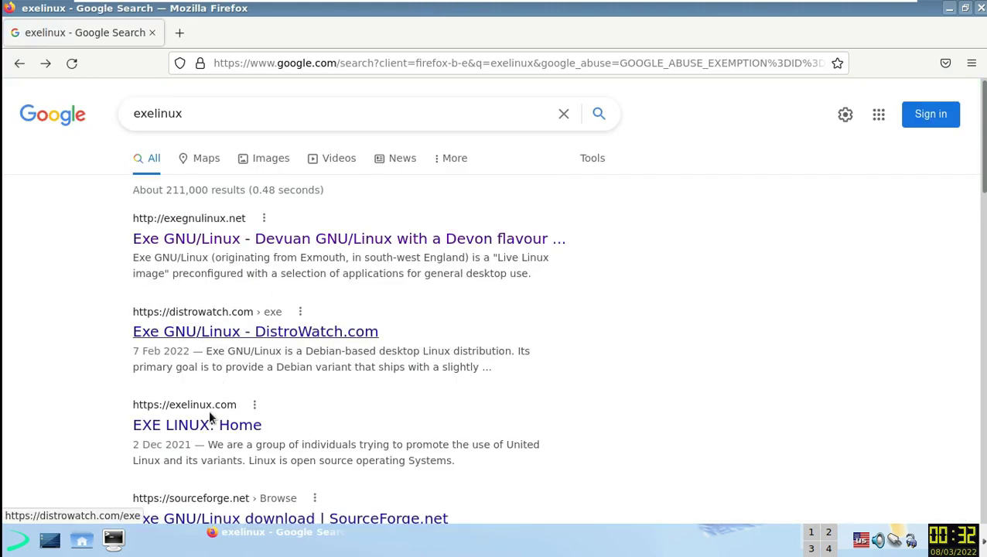
left_click(295, 336)
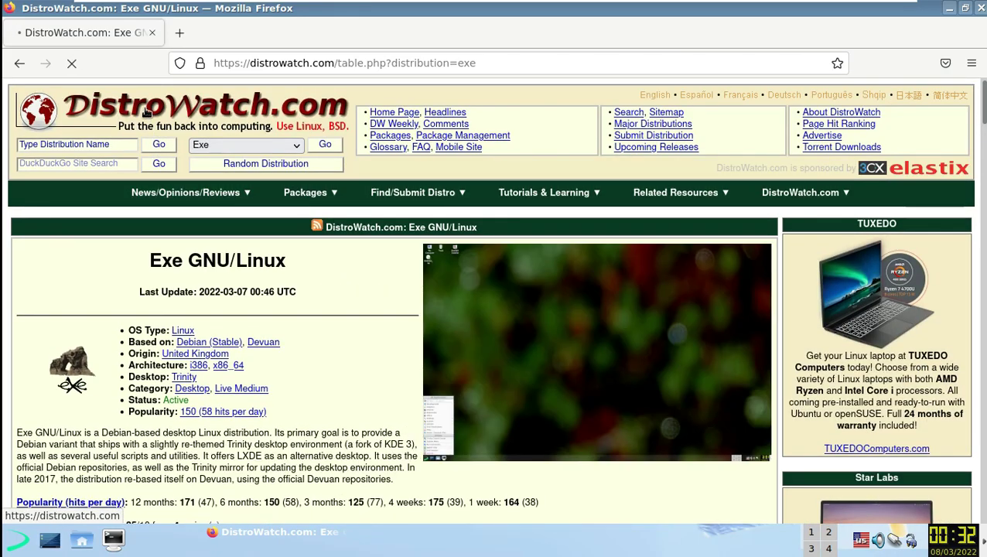
left_click(147, 112)
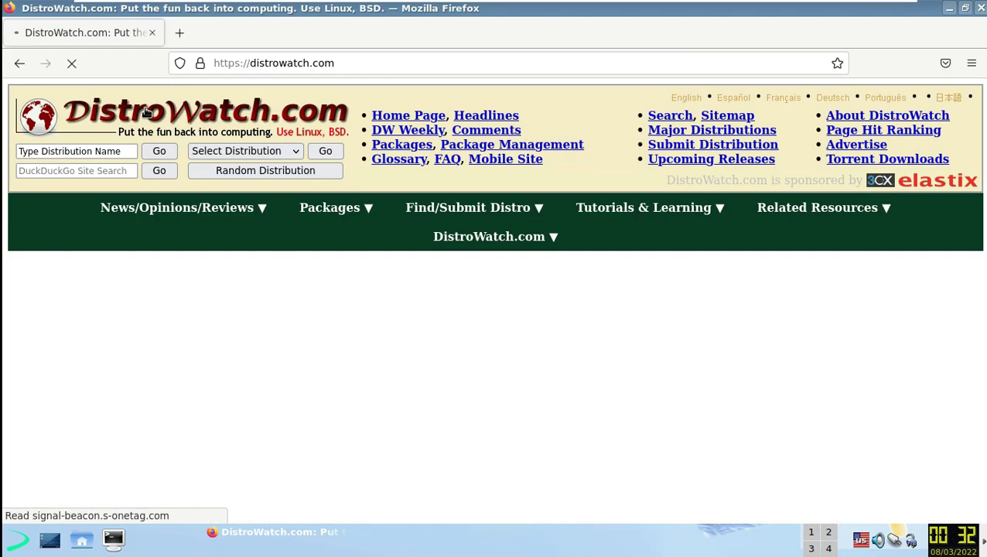
scroll(189, 317, "down", 10)
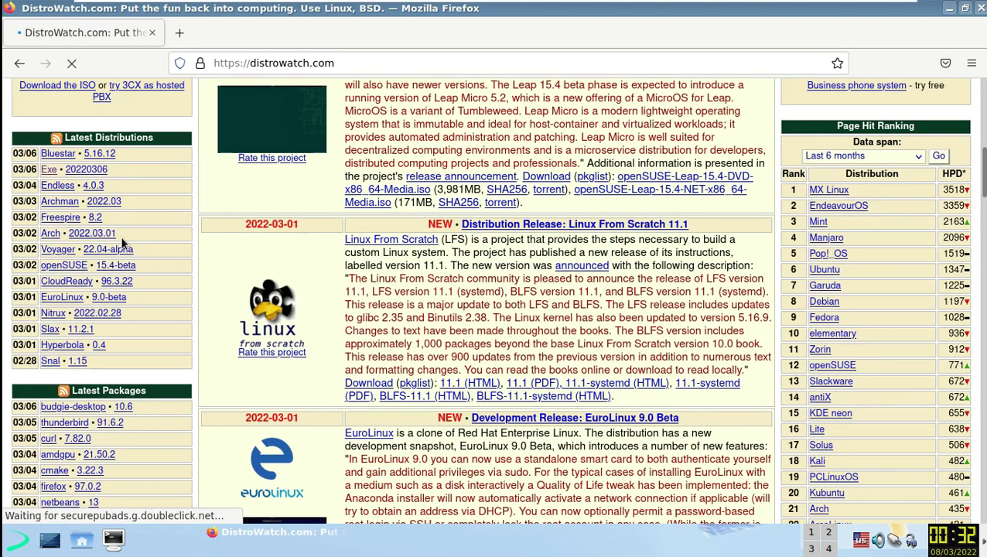
scroll(122, 243, "up", 4)
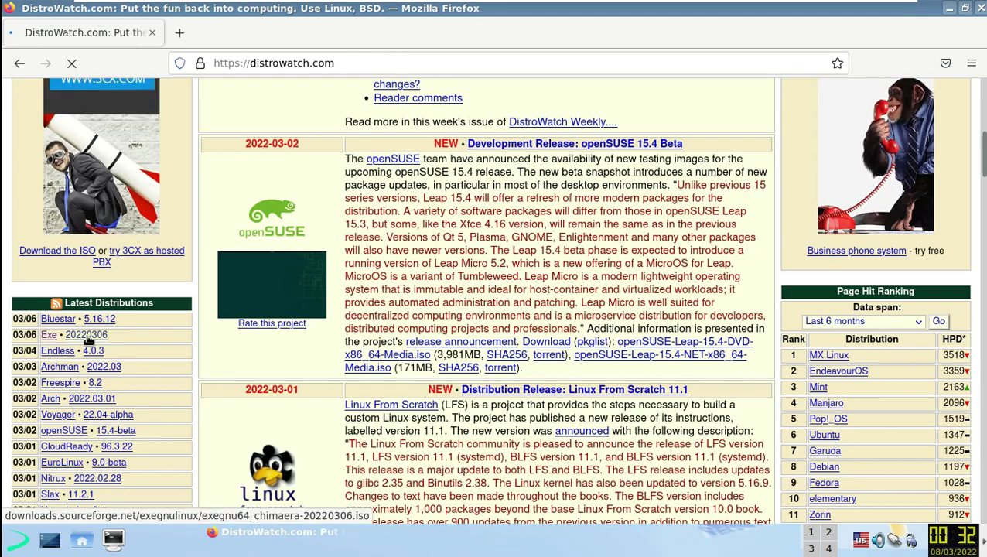
left_click(88, 338)
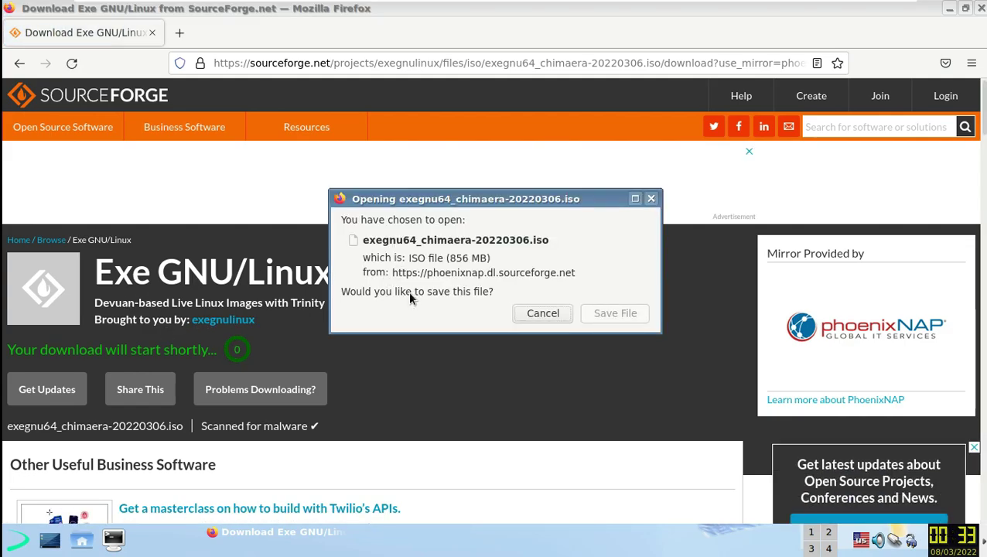
- Start saving the ISO, cancel the download in the Library window, and quit Firefox
left_click(611, 314)
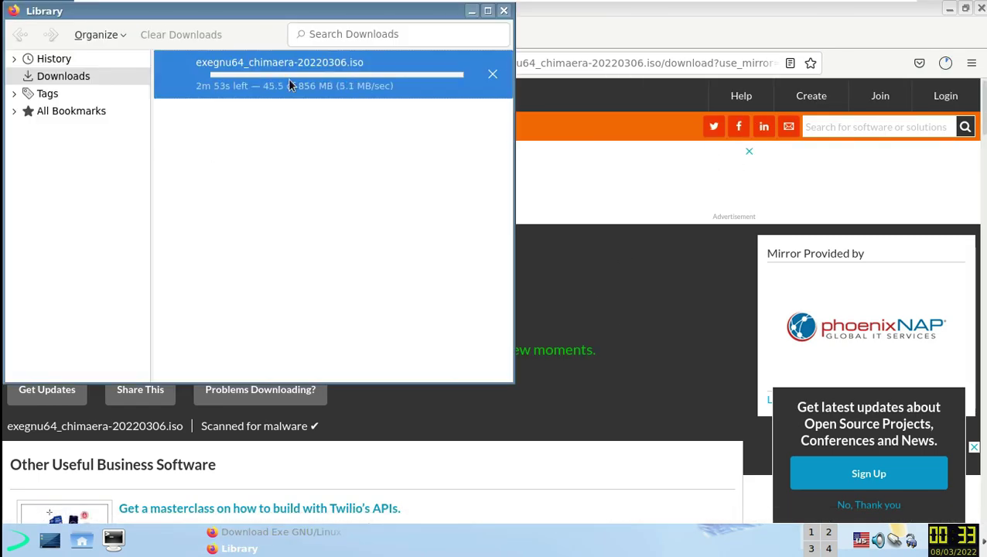
left_click(493, 73)
left_click(504, 11)
left_click(511, 59)
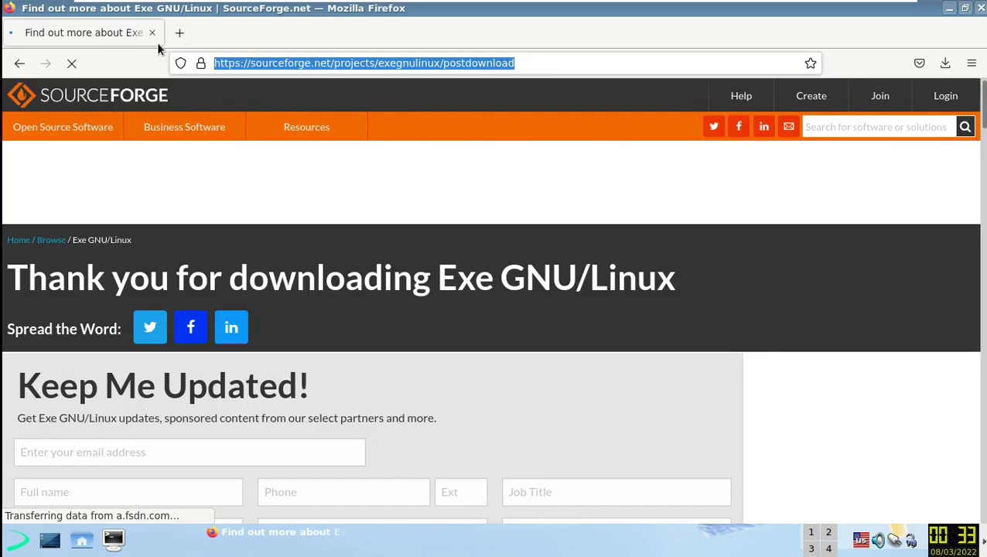
left_click(152, 32)
- Relaunch Firefox from the launcher and load youtube.com/9to5linux
left_click(21, 538)
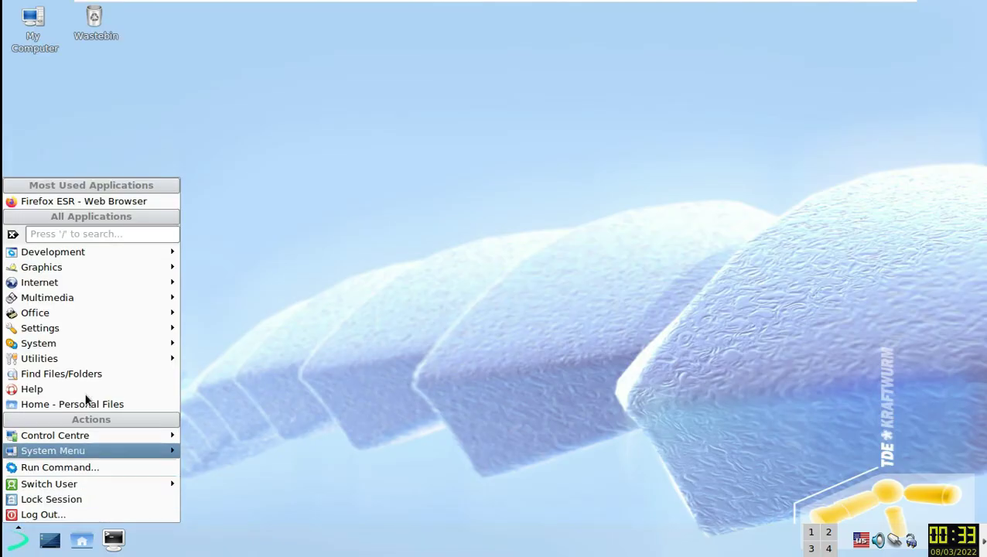
mouse_move(107, 279)
left_click(217, 304)
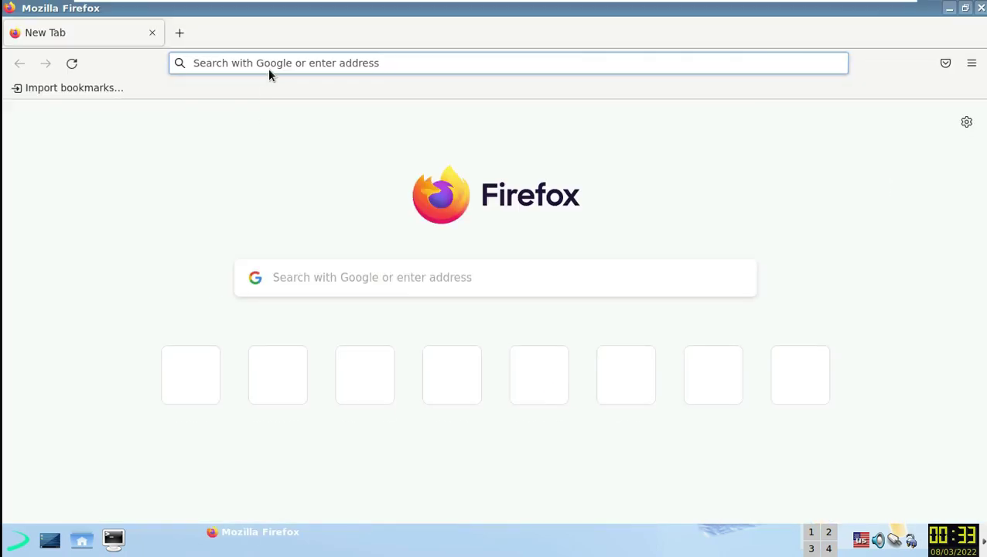
left_click(269, 69)
type("youtube")
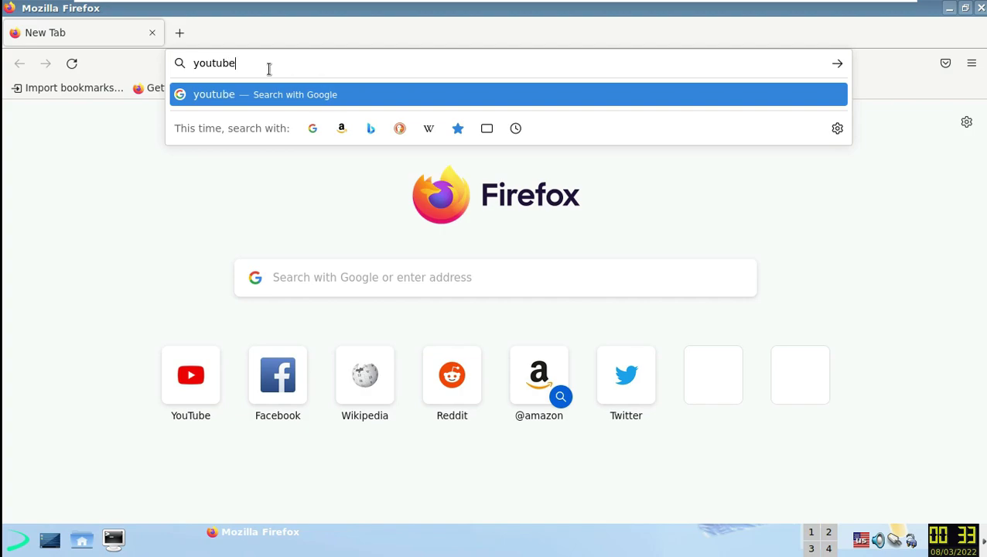
type(".com/9to5linux")
key("Return")
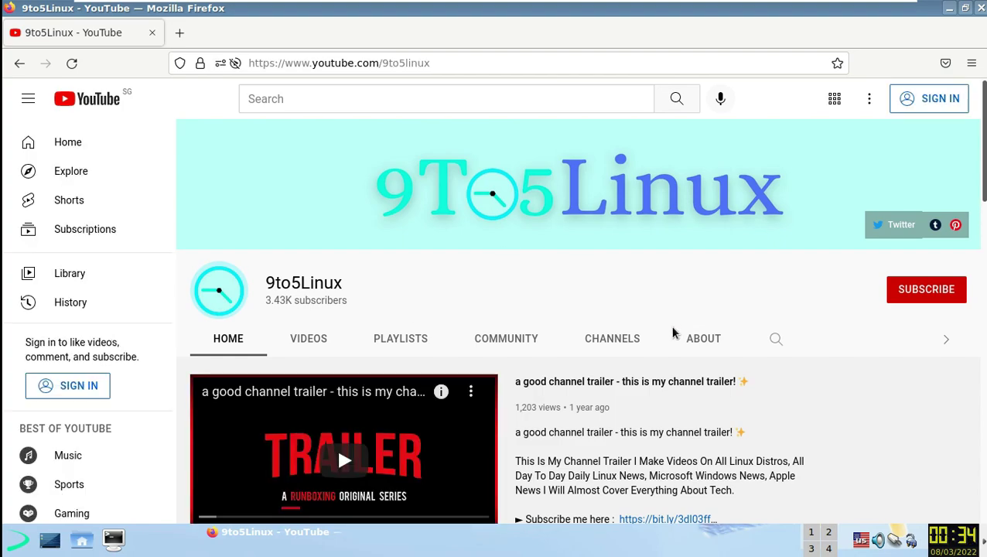
- Try subscribing to 9to5Linux, then read and select its About page description and upload schedule
double_click(305, 284)
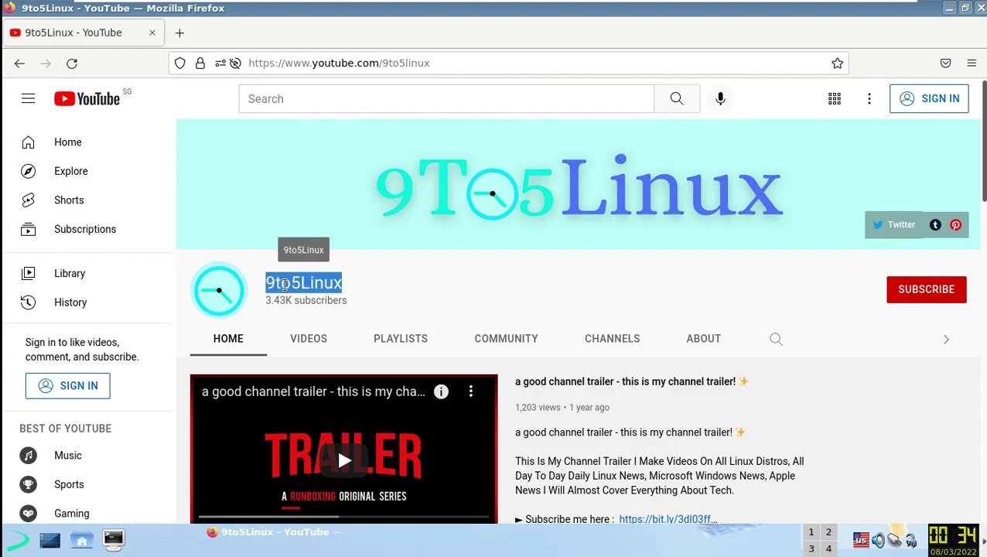
left_click(898, 285)
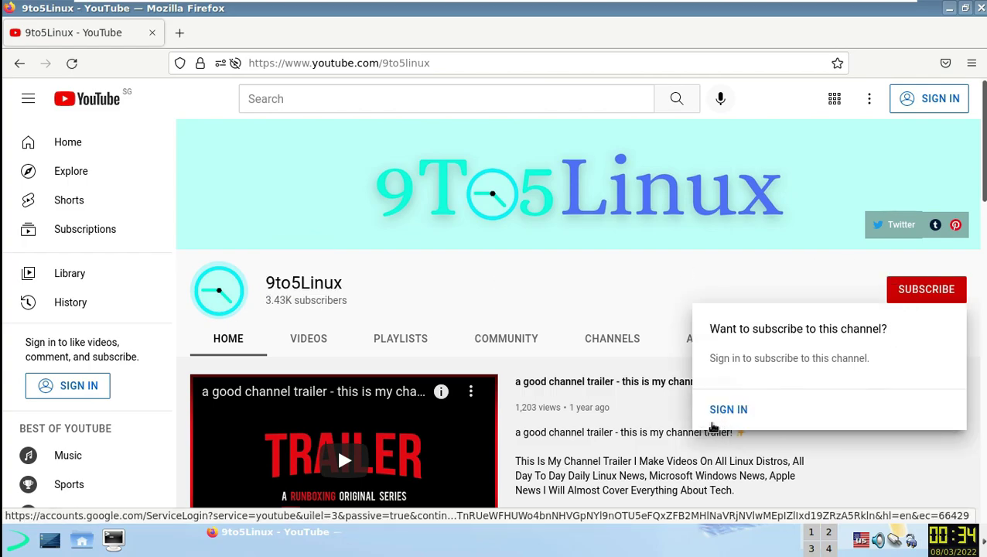
left_click(703, 338)
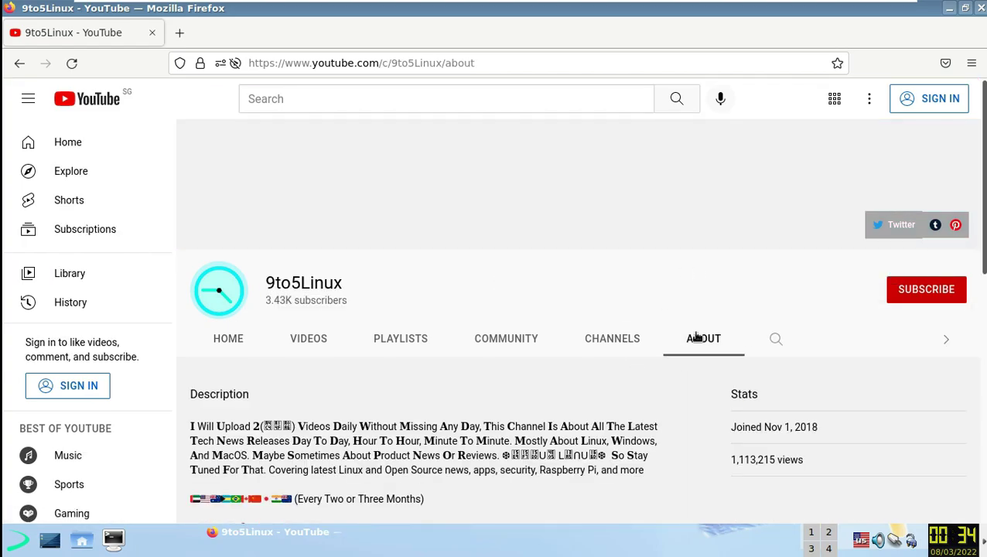
scroll(427, 321, "down", 2)
scroll(427, 321, "down", 2)
left_click_drag(192, 182, 483, 177)
left_click_drag(190, 340, 418, 477)
left_click(556, 424)
- Try subscribing to the 9to5Linux channel once more, then close the Firefox window
scroll(556, 424, "up", 3)
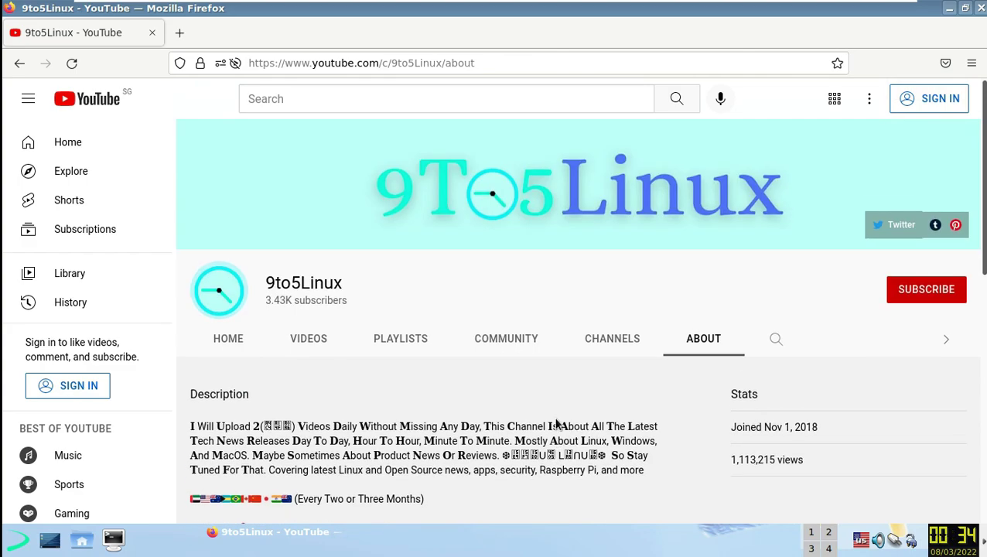
double_click(321, 285)
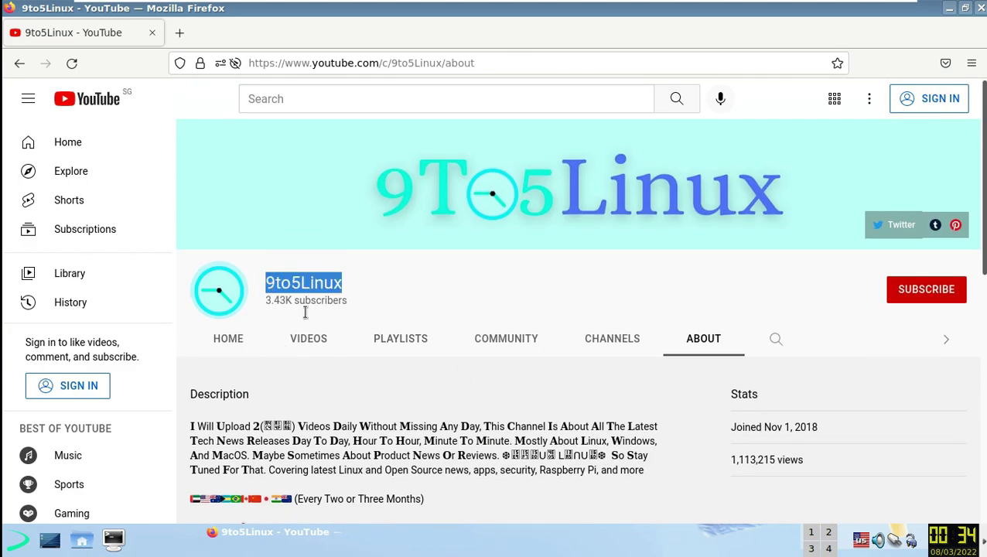
left_click(933, 286)
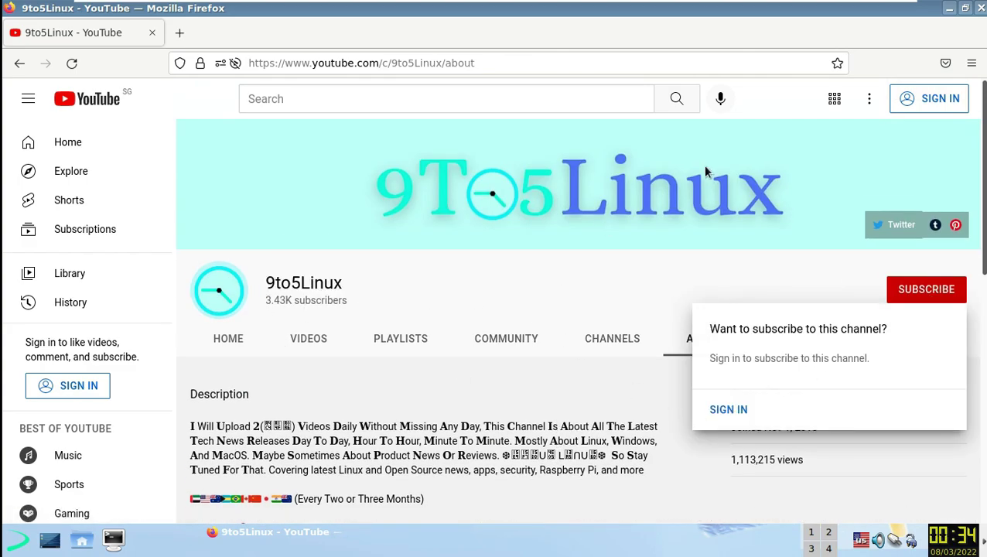
left_click(980, 9)
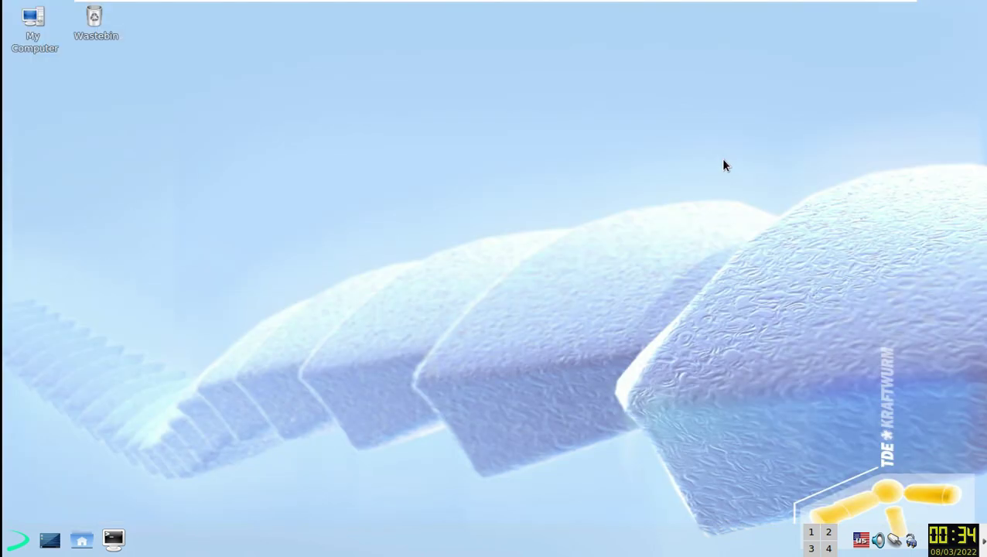
- Browse the desktop context menu and its Switch User entry, then reopen the K menu
right_click(325, 188)
left_click(57, 508)
left_click(19, 540)
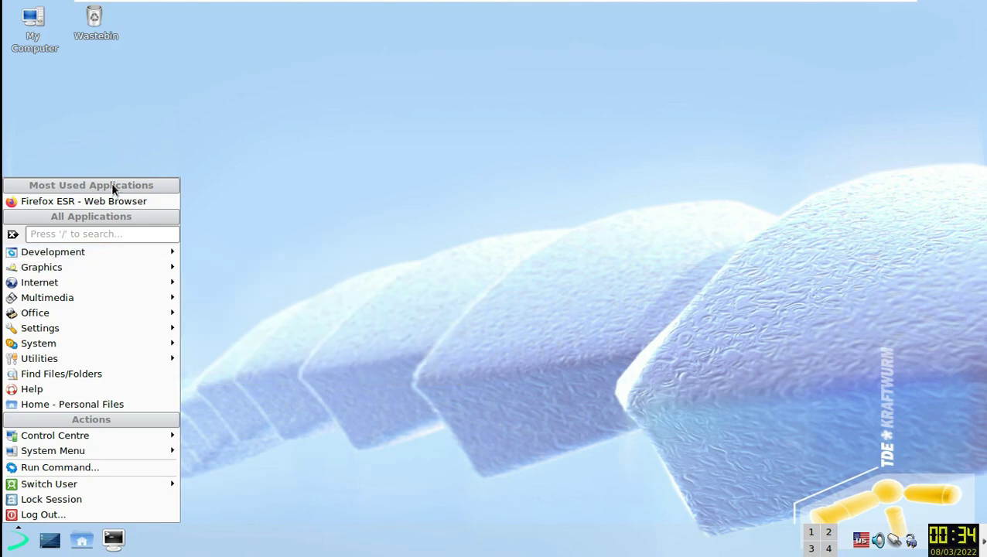
left_click(158, 200)
right_click(196, 193)
mouse_move(257, 345)
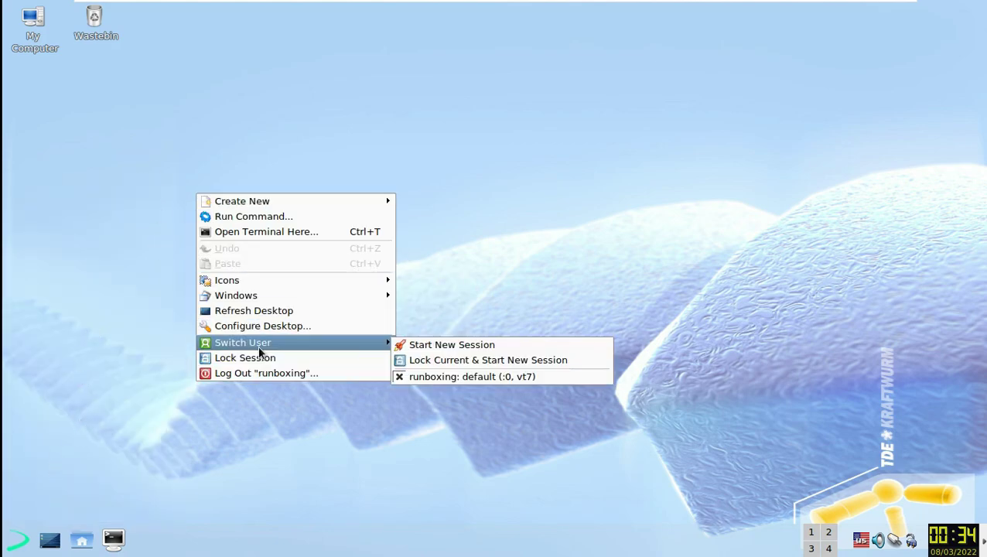
left_click(246, 458)
left_click(19, 540)
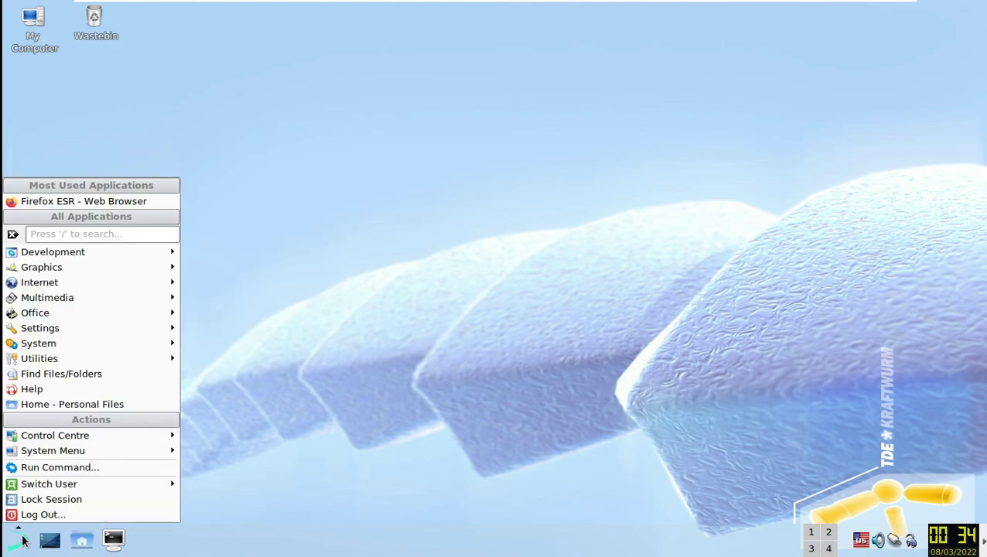
mouse_move(77, 456)
mouse_move(87, 431)
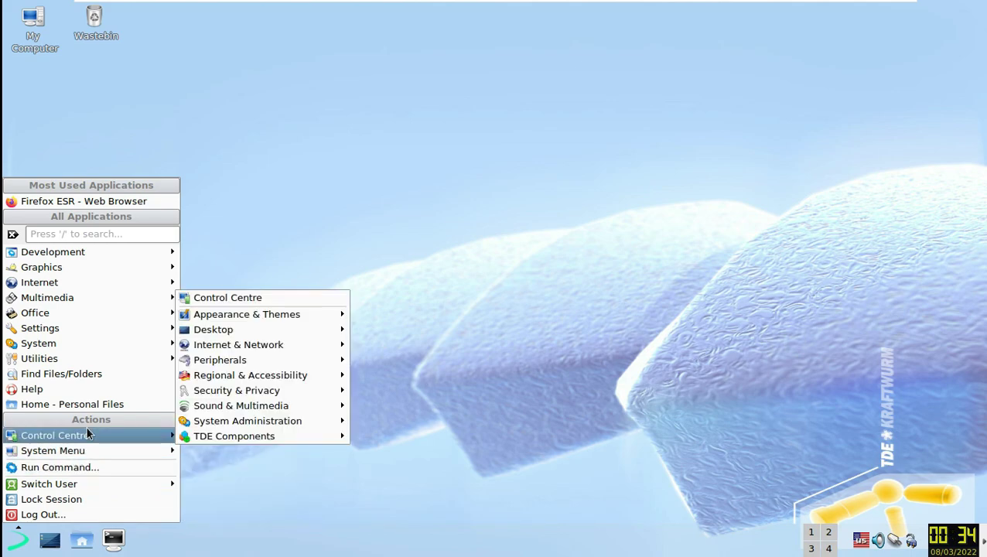
mouse_move(284, 434)
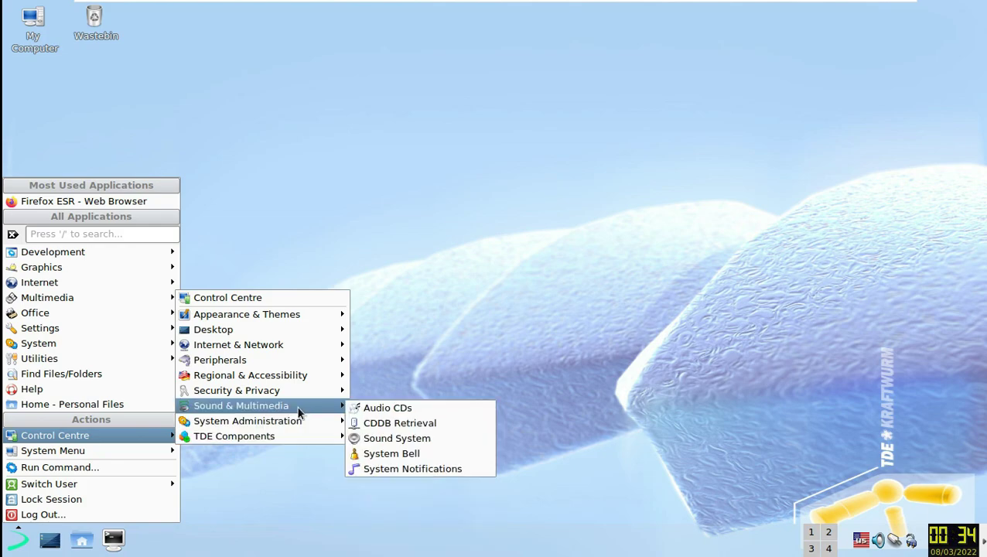
mouse_move(299, 395)
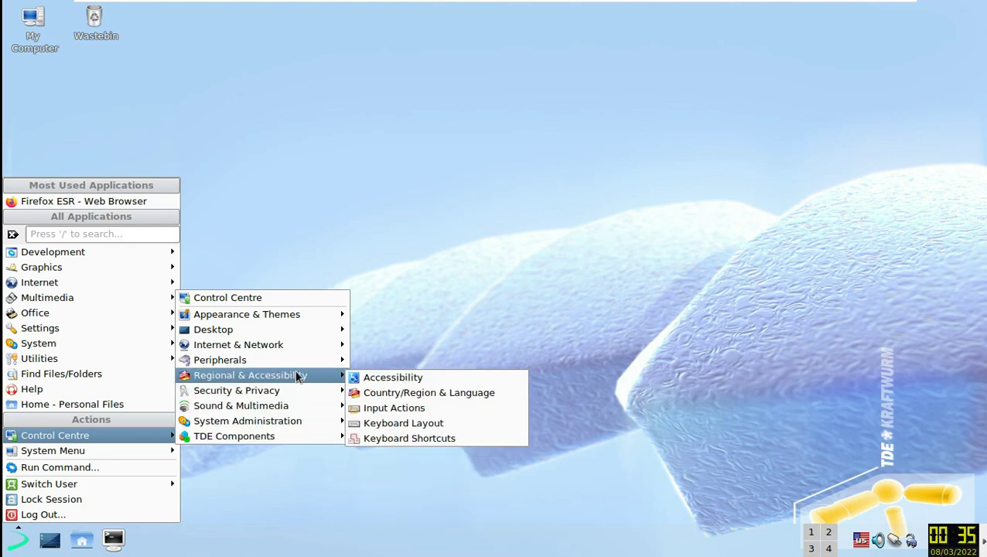
mouse_move(297, 359)
mouse_move(350, 363)
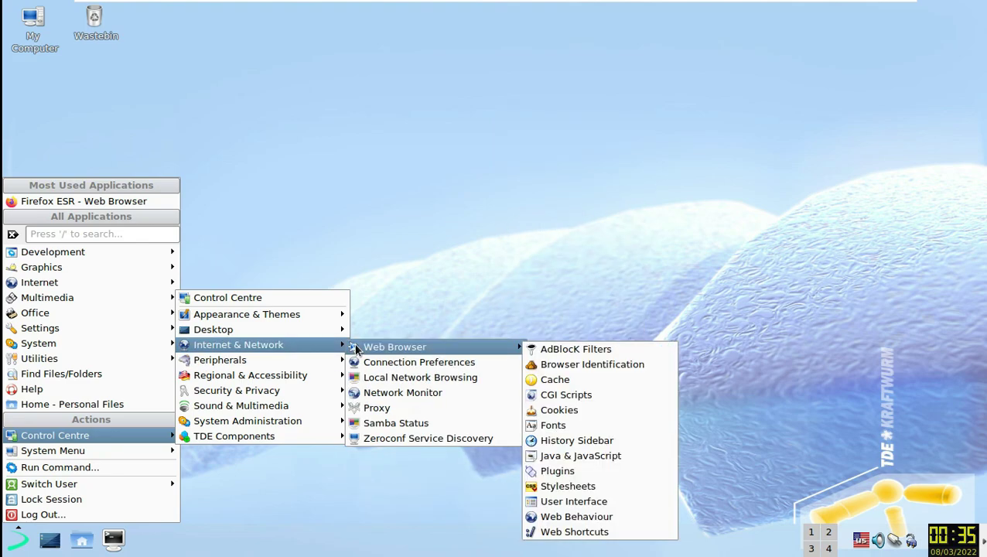
mouse_move(309, 336)
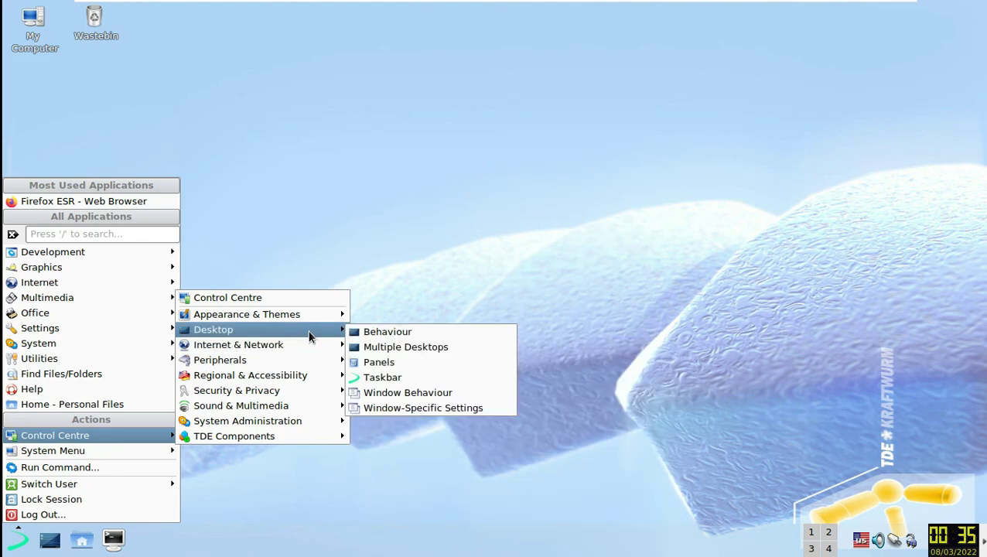
mouse_move(298, 318)
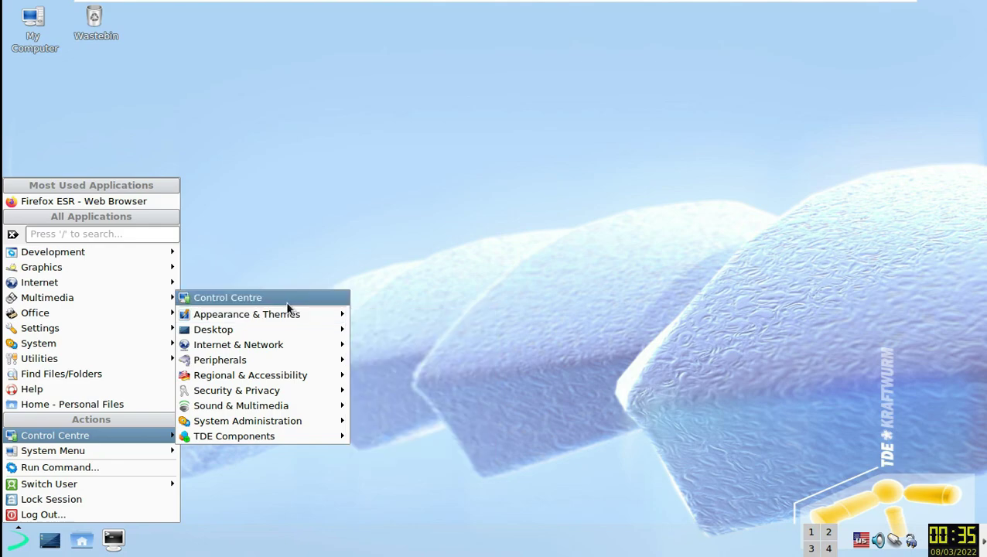
mouse_move(124, 363)
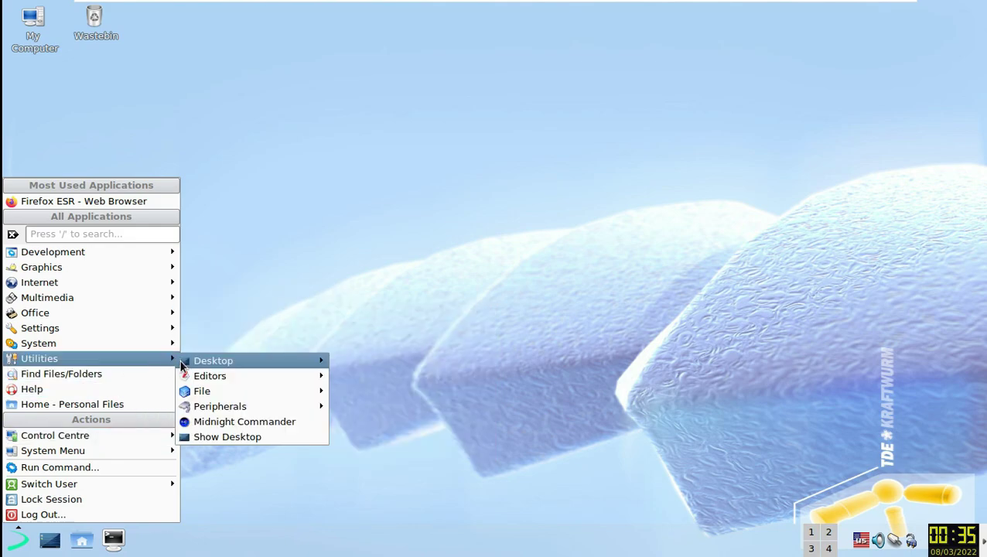
mouse_move(217, 393)
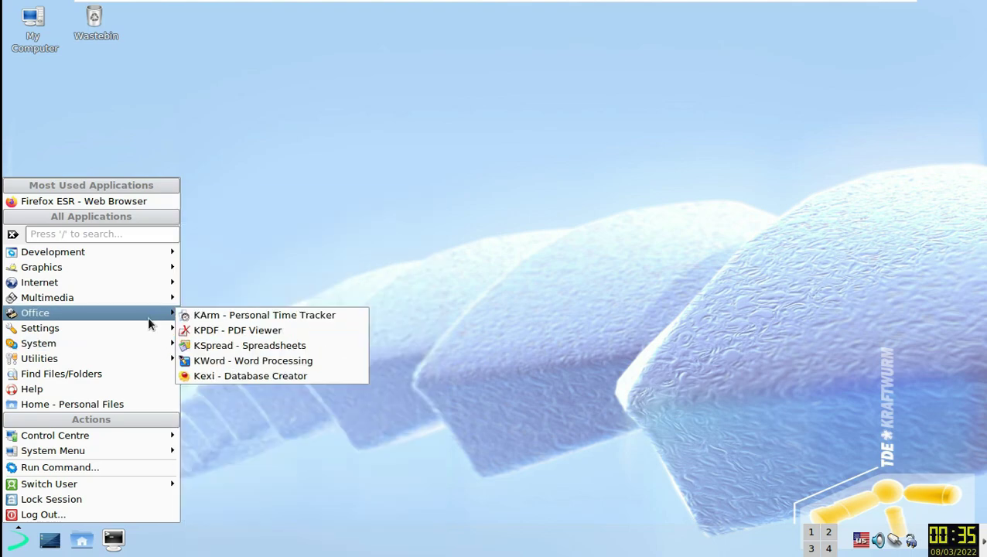
mouse_move(153, 333)
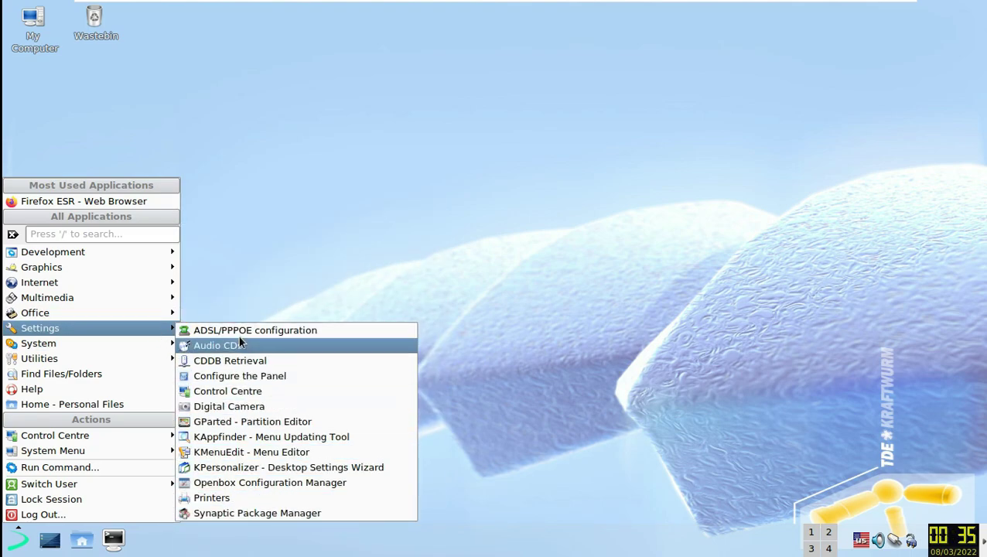
mouse_move(178, 318)
mouse_move(155, 297)
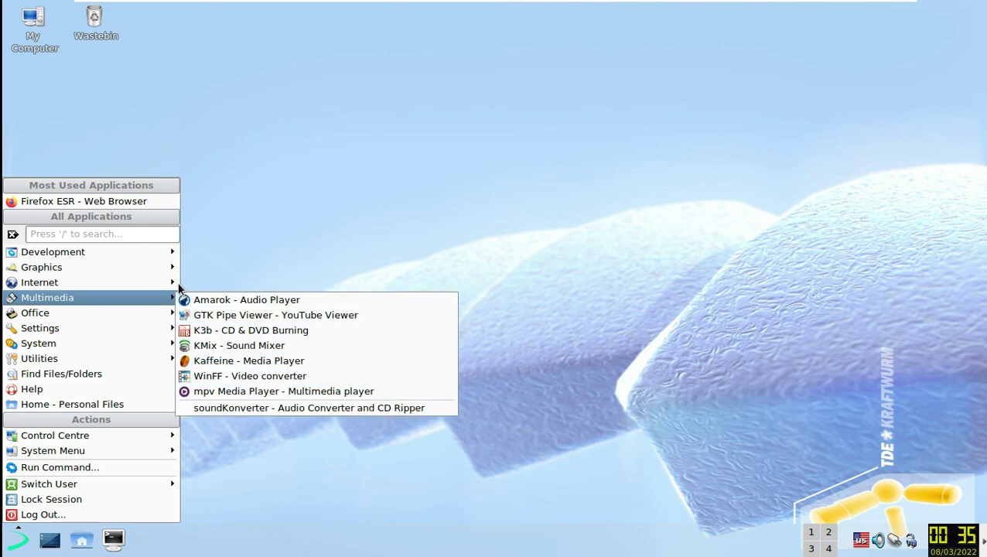
mouse_move(171, 268)
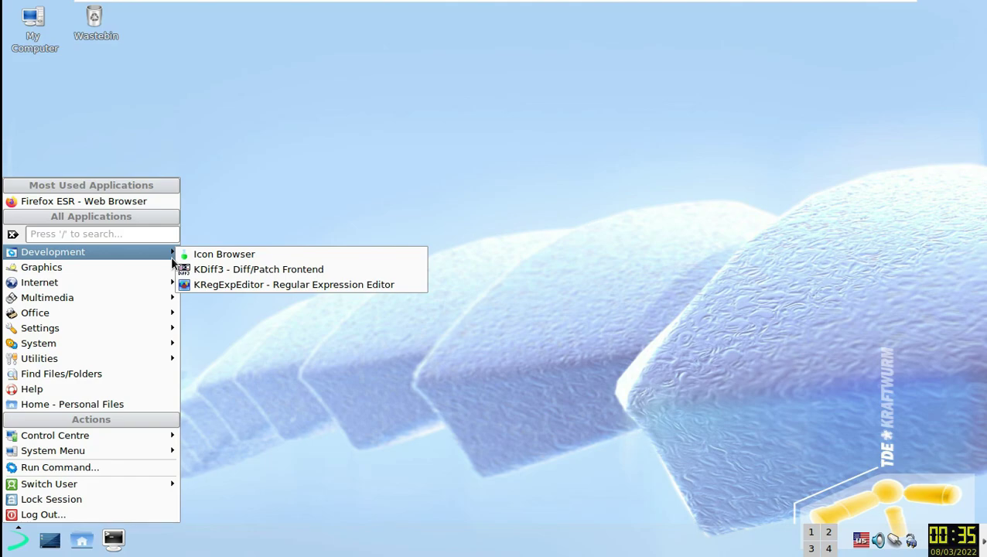
- Choose Log Out... from the K menu and pick Turn Off Computer in End Session
left_click(113, 516)
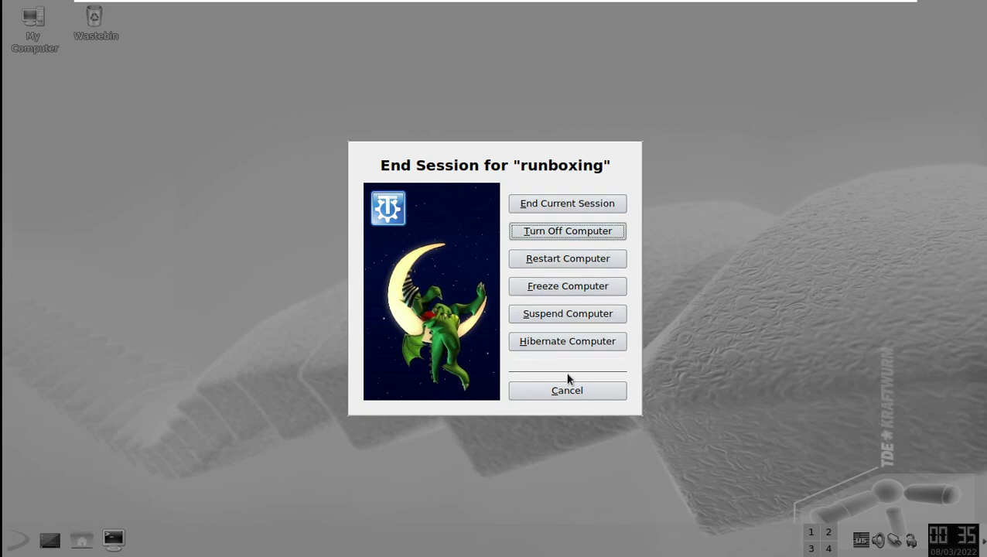
left_click(565, 232)
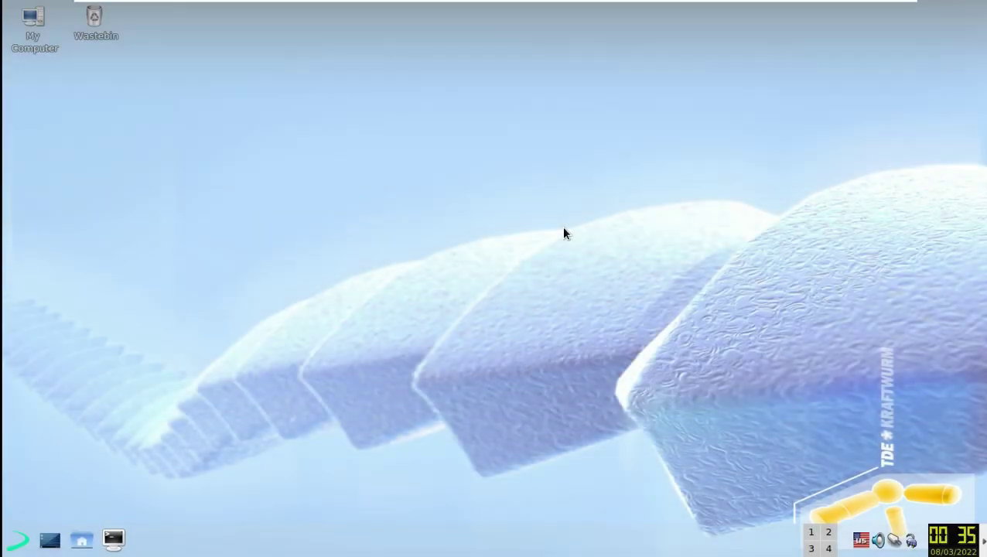